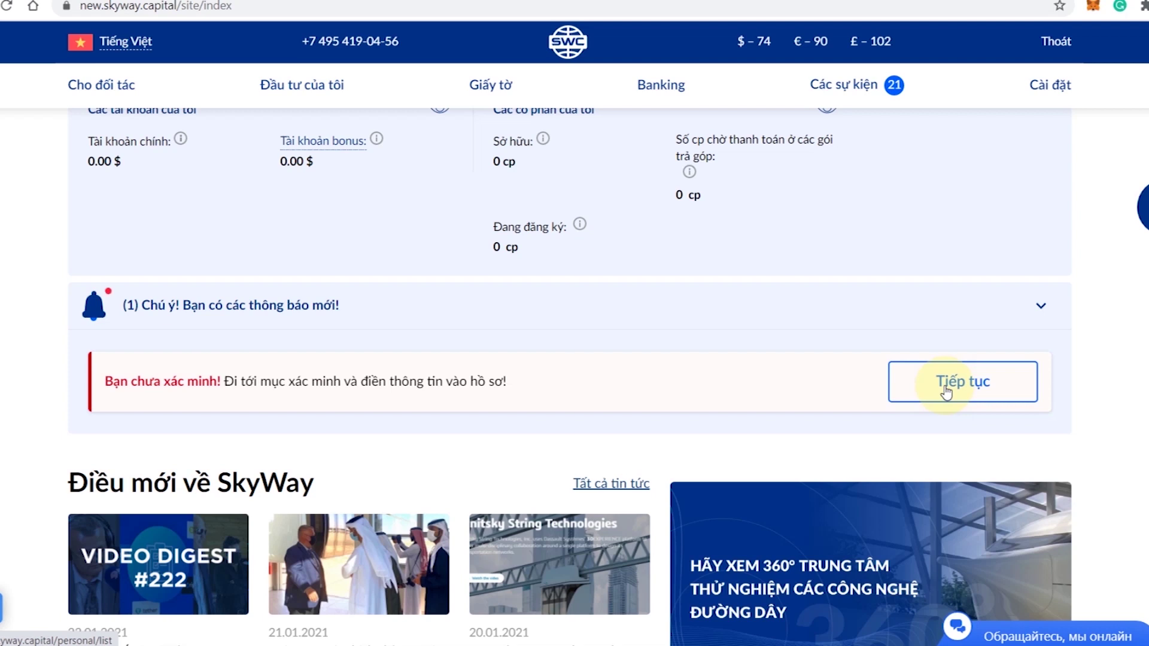
# - Continue past the 'Bạn chưa xác minh!' notice and start filling in Các dữ liệu của bạn
pyautogui.click(945, 392)
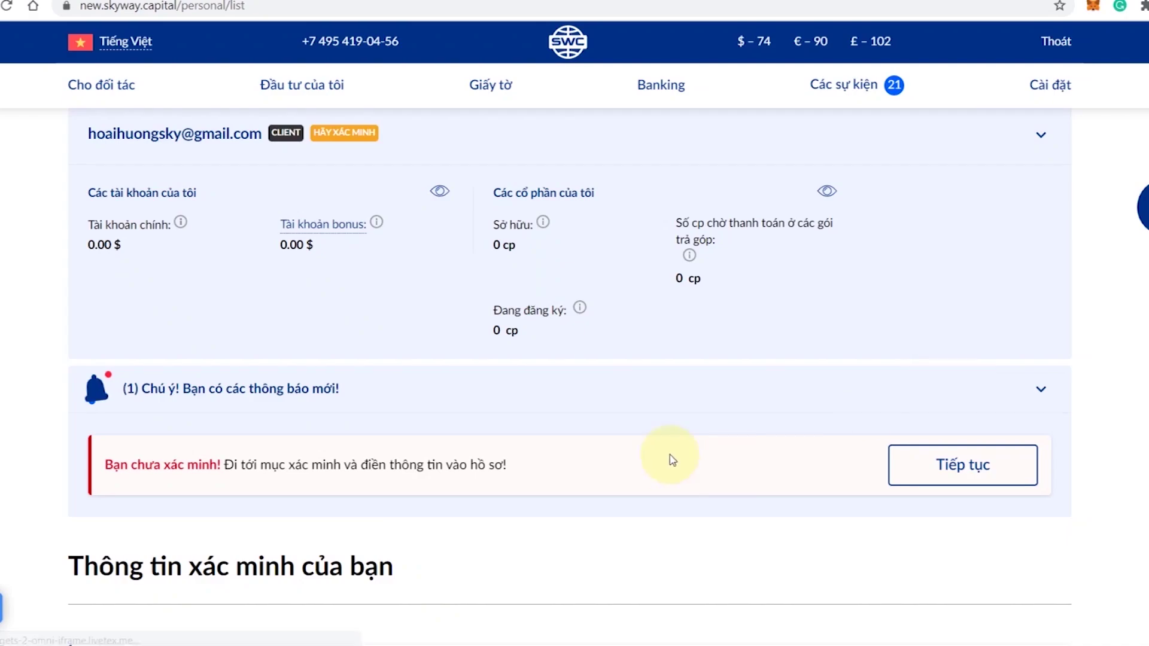
pyautogui.scroll(-3, 672, 461)
pyautogui.scroll(-5, 672, 460)
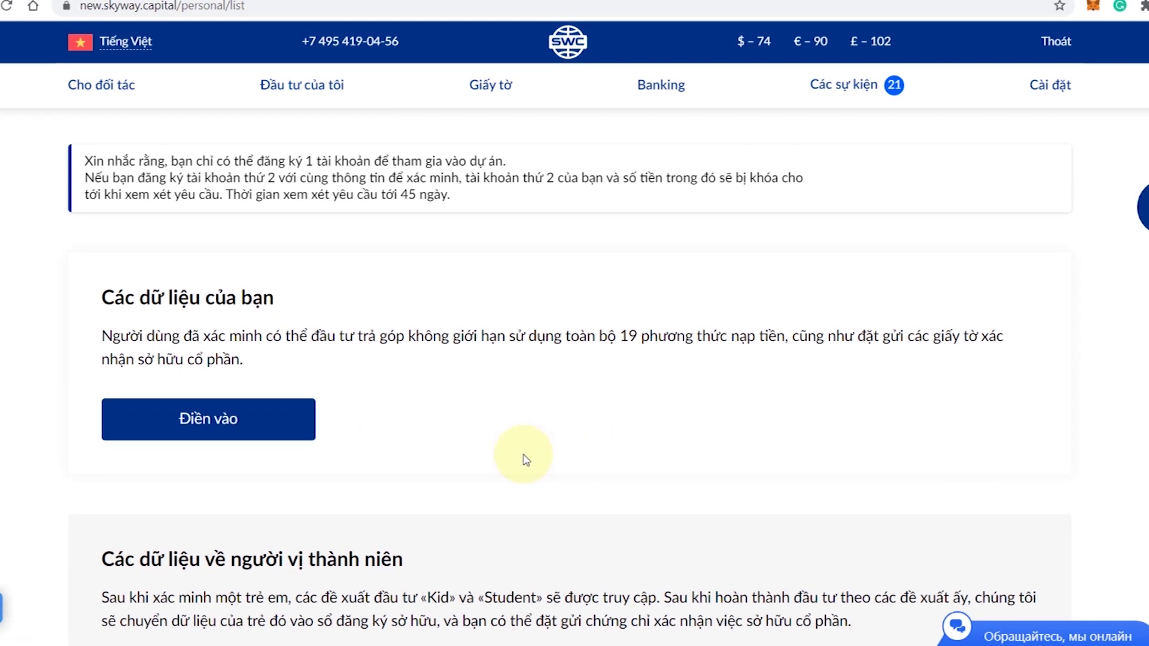
pyautogui.click(268, 437)
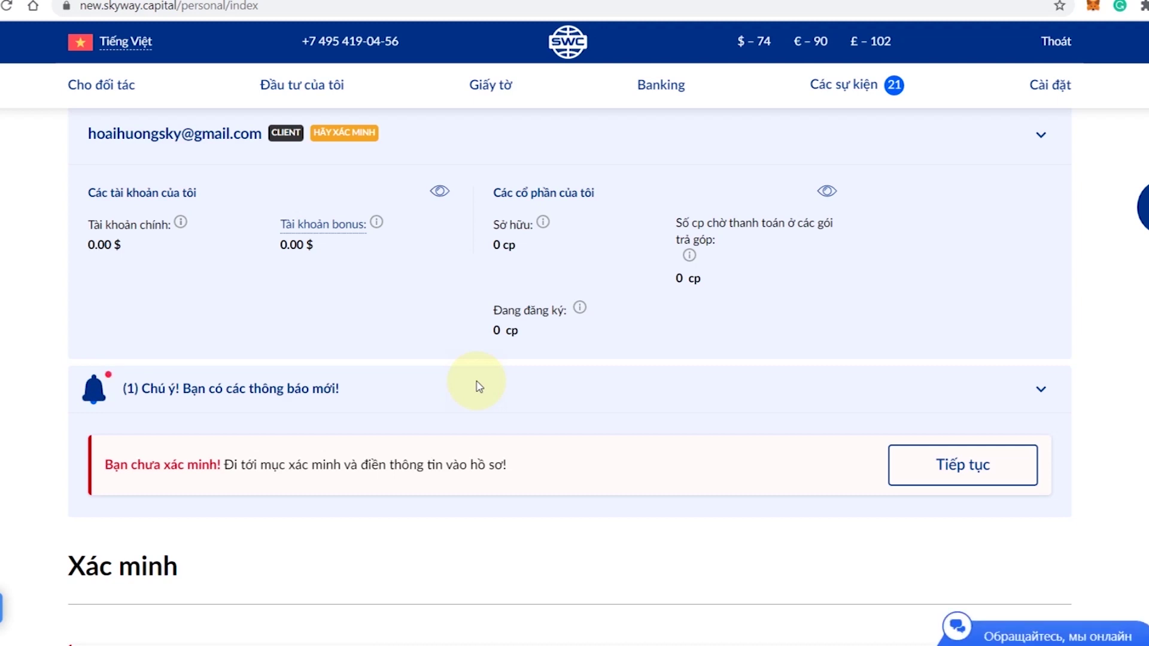
pyautogui.scroll(-4, 479, 386)
# - Enter the person's surname and given name in Họ and Tên
pyautogui.scroll(-5, 478, 386)
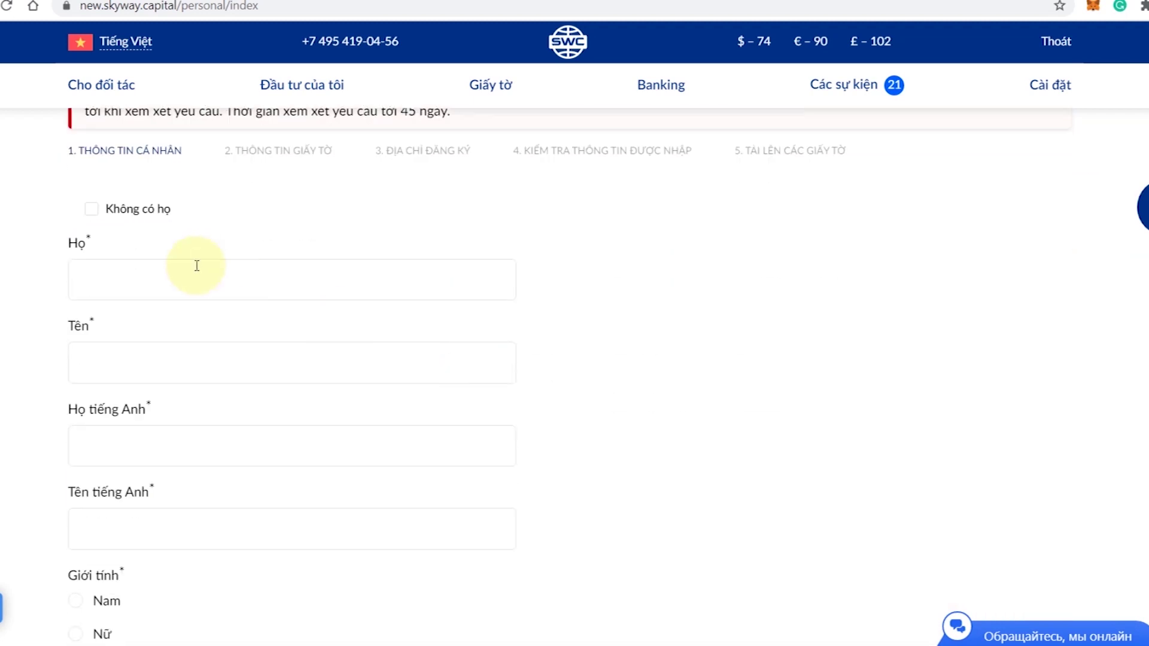
pyautogui.click(189, 278)
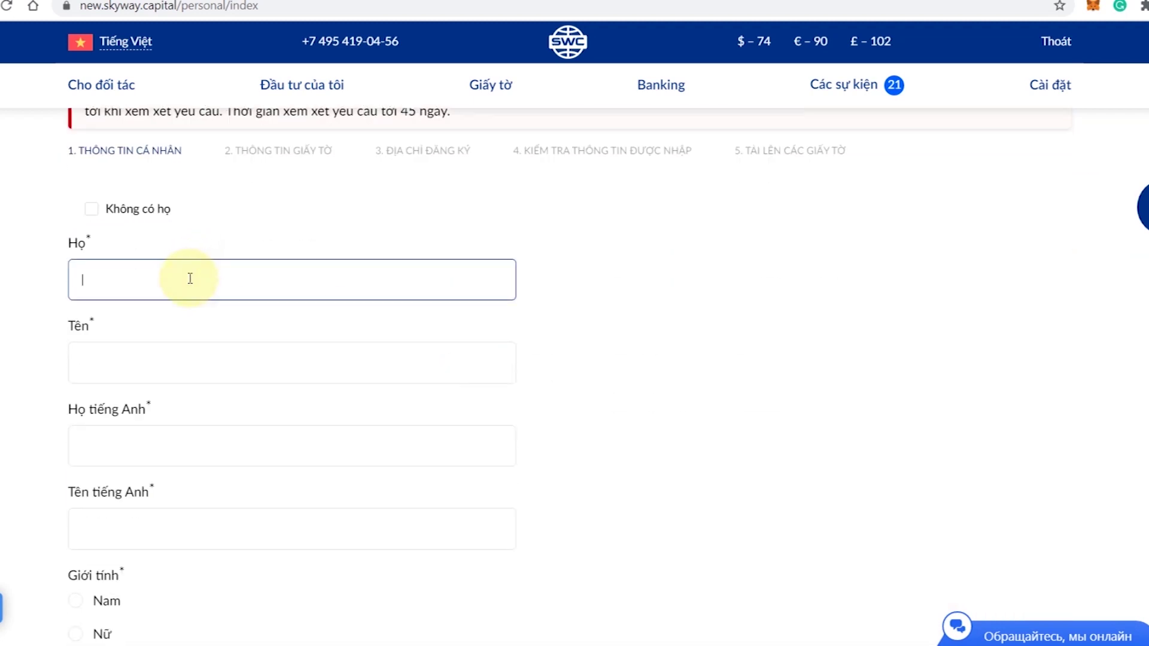
pyautogui.write('Nguyen Thi')
pyautogui.click(162, 366)
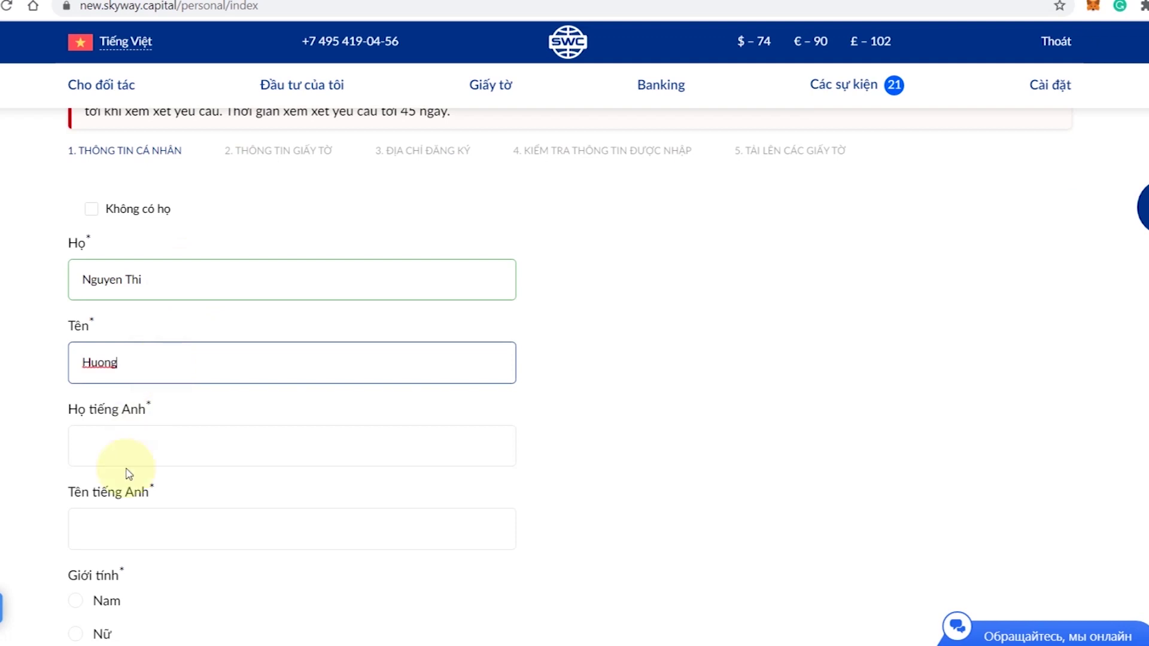
pyautogui.click(149, 429)
# - Copy the surname into the Họ tiếng Anh field
pyautogui.moveTo(189, 280); pyautogui.dragTo(36, 263)
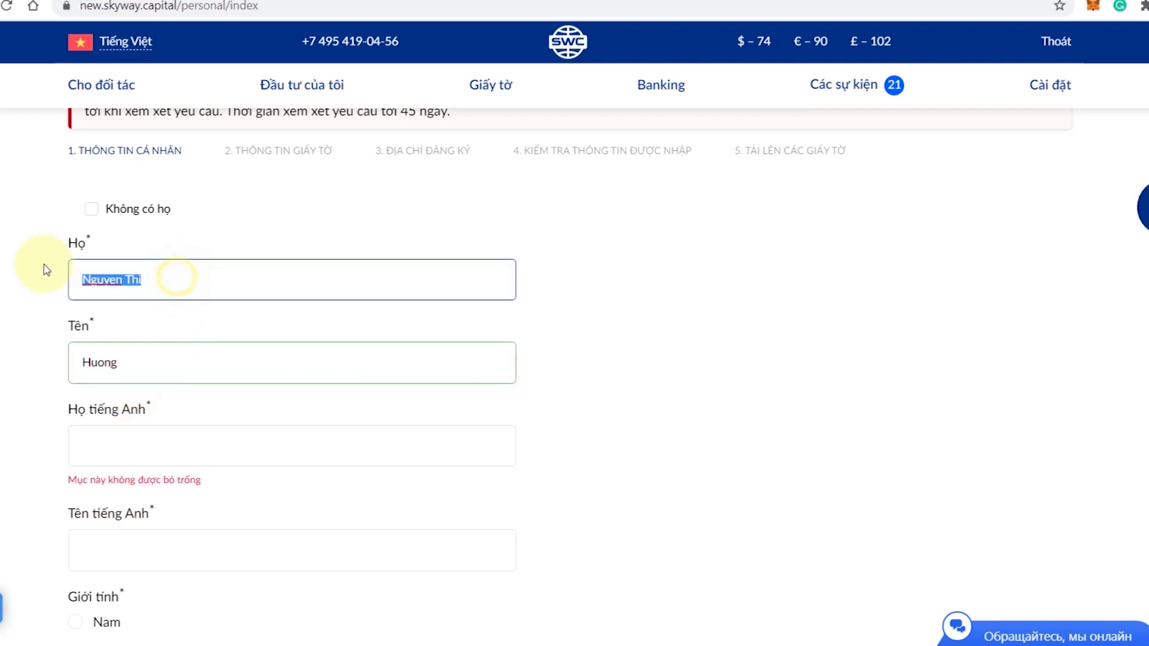
pyautogui.rightClick(111, 280)
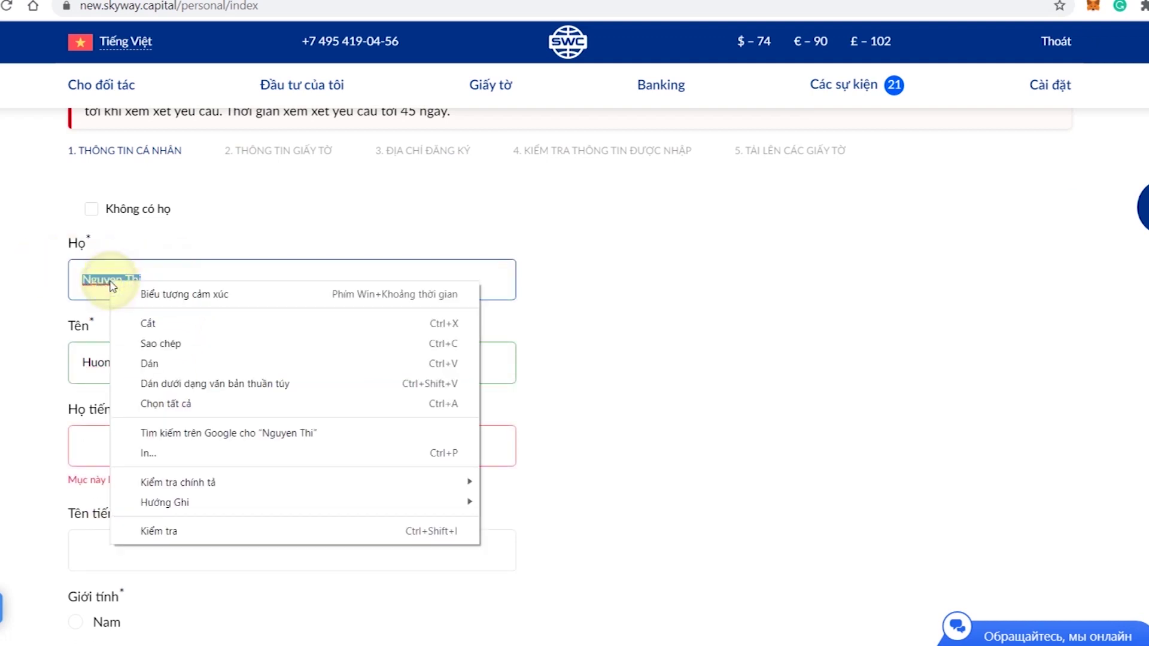
pyautogui.click(160, 338)
pyautogui.click(120, 448)
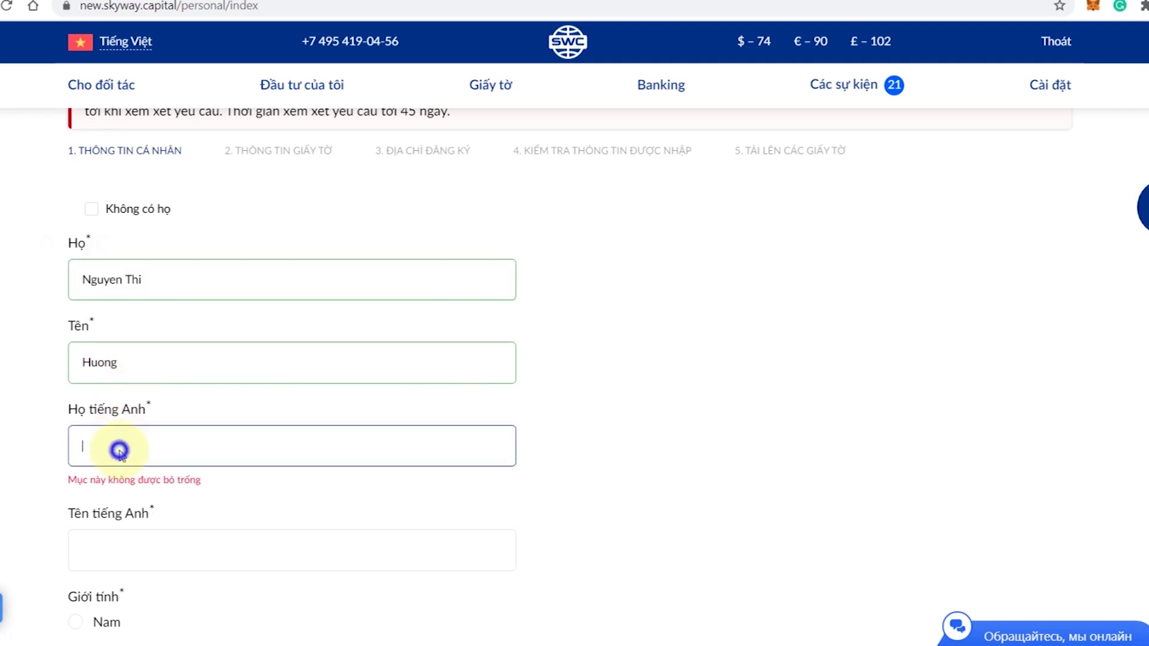
pyautogui.rightClick(122, 448)
pyautogui.click(186, 317)
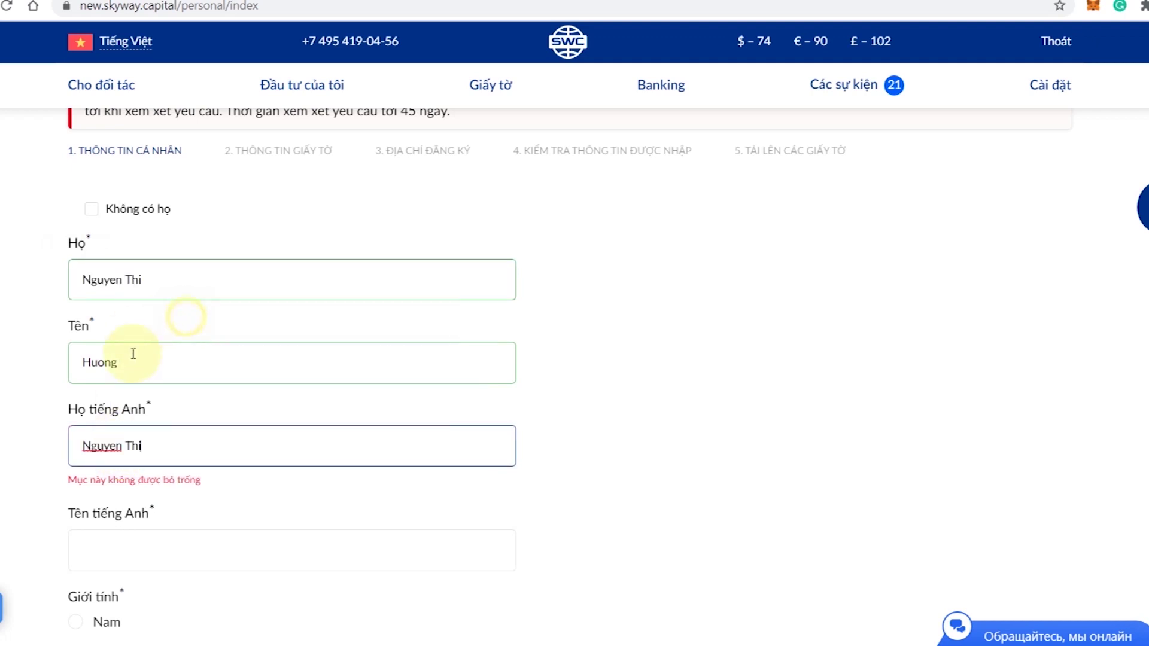
# - Copy the given name into the Tên tiếng Anh field
pyautogui.moveTo(131, 358); pyautogui.dragTo(64, 365)
pyautogui.rightClick(100, 371)
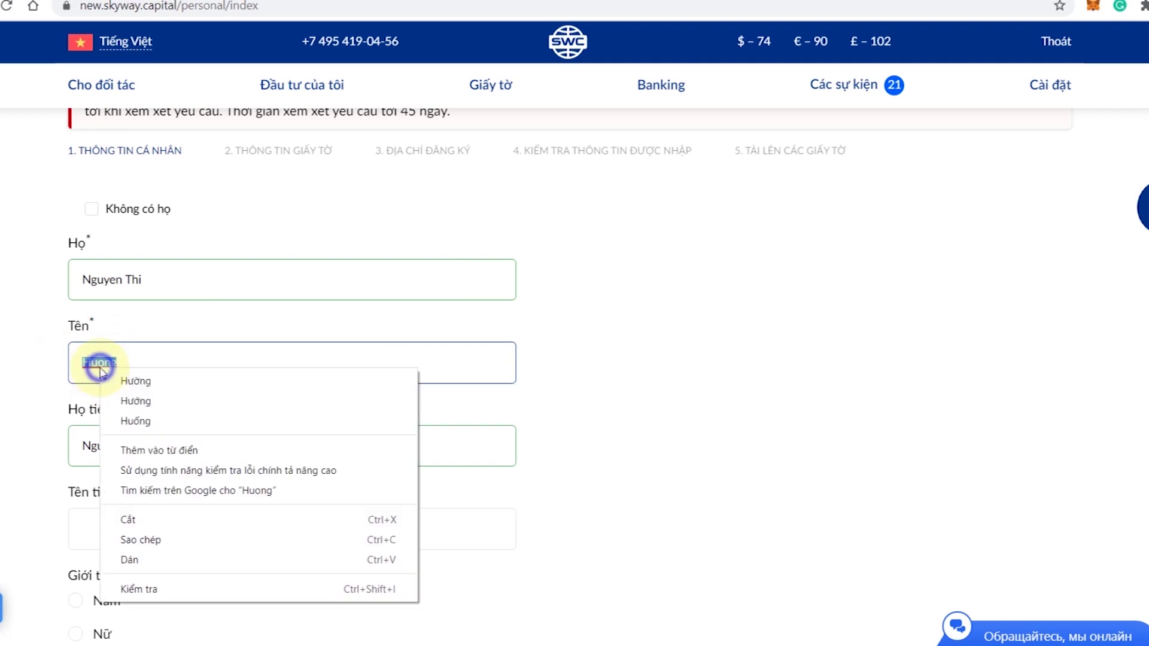
pyautogui.click(174, 540)
pyautogui.click(149, 530)
pyautogui.rightClick(150, 531)
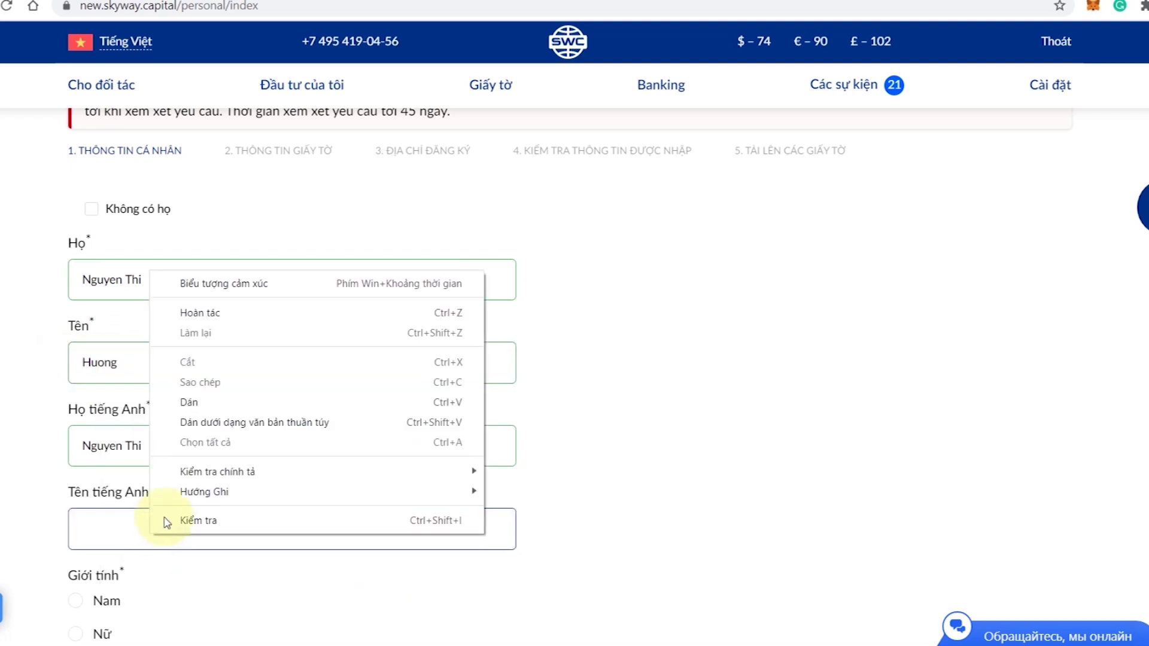
pyautogui.click(207, 410)
pyautogui.scroll(-5, 13, 428)
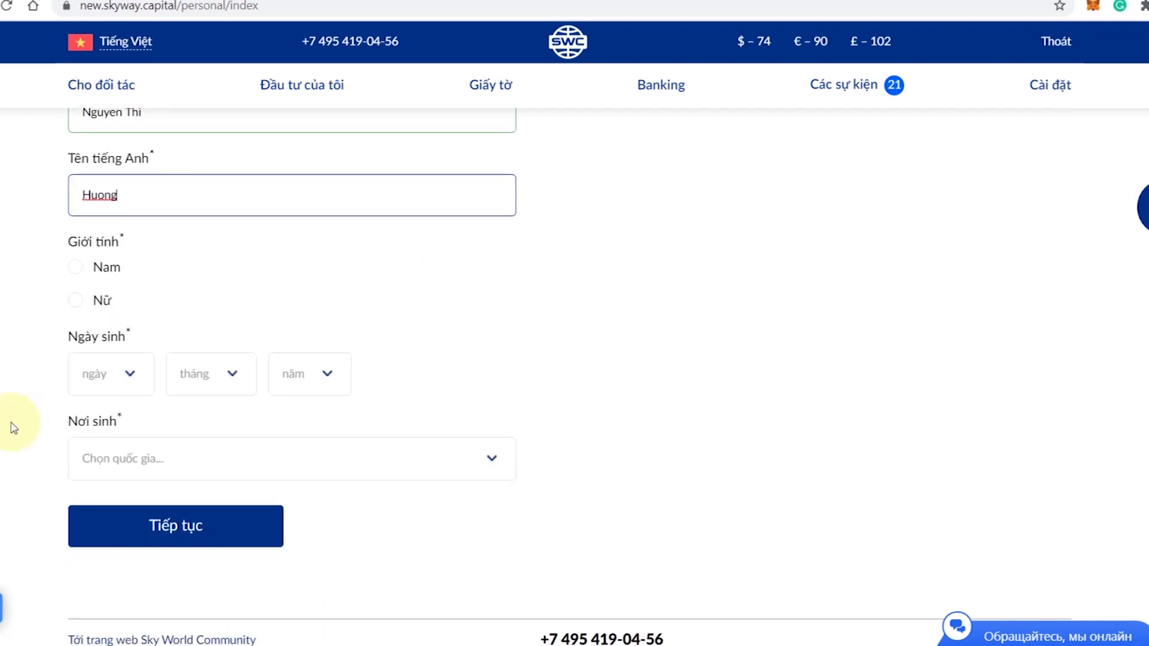
pyautogui.click(75, 305)
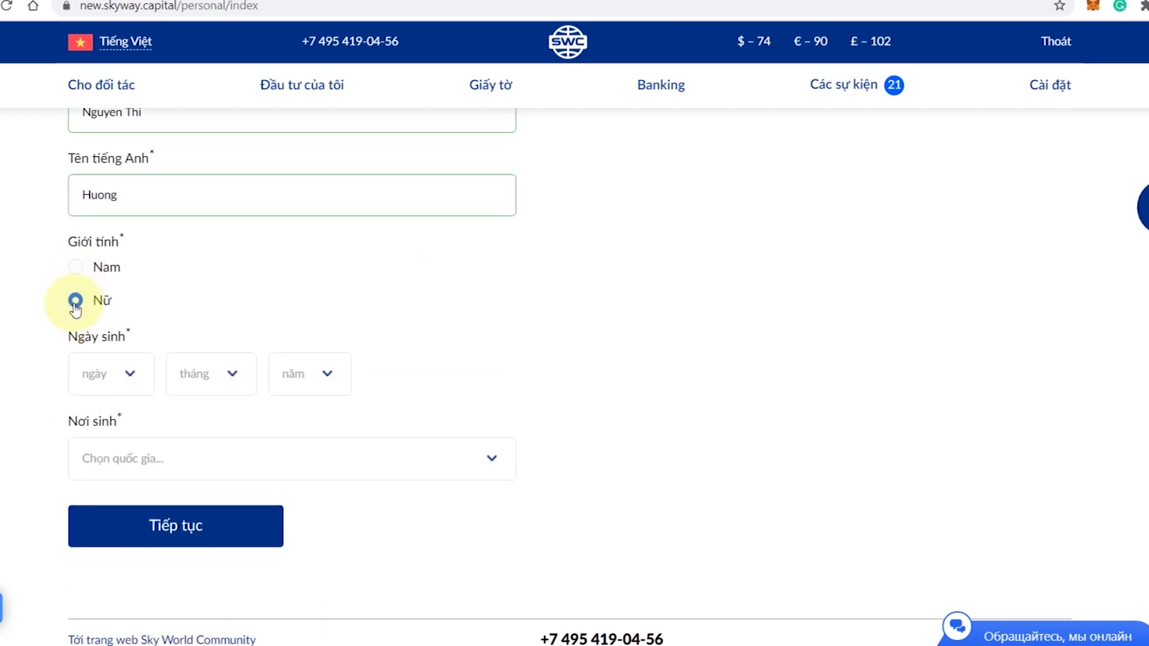
pyautogui.click(130, 376)
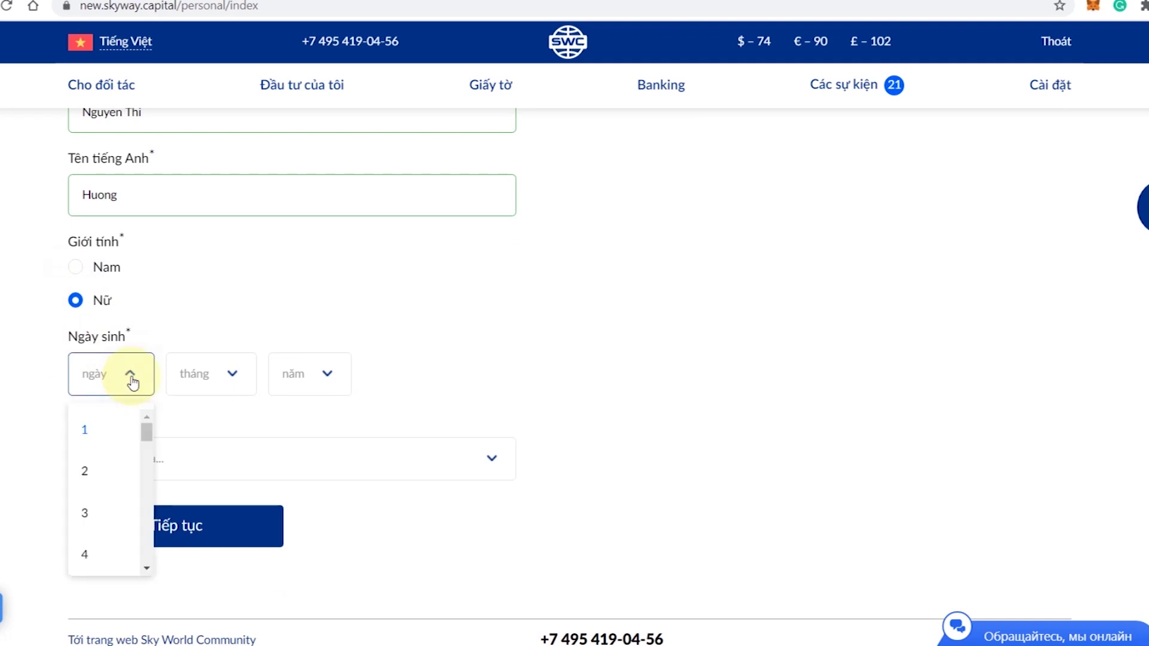
pyautogui.moveTo(146, 432); pyautogui.dragTo(102, 554)
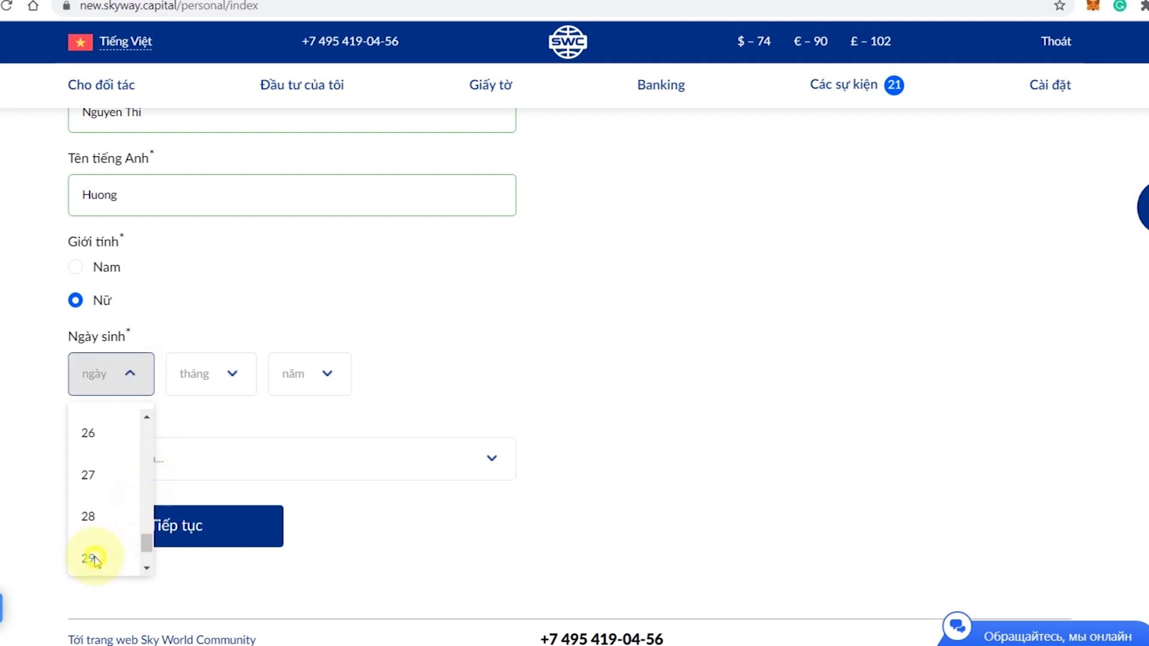
pyautogui.click(95, 555)
pyautogui.click(223, 378)
pyautogui.moveTo(238, 449); pyautogui.dragTo(239, 553)
pyautogui.click(197, 477)
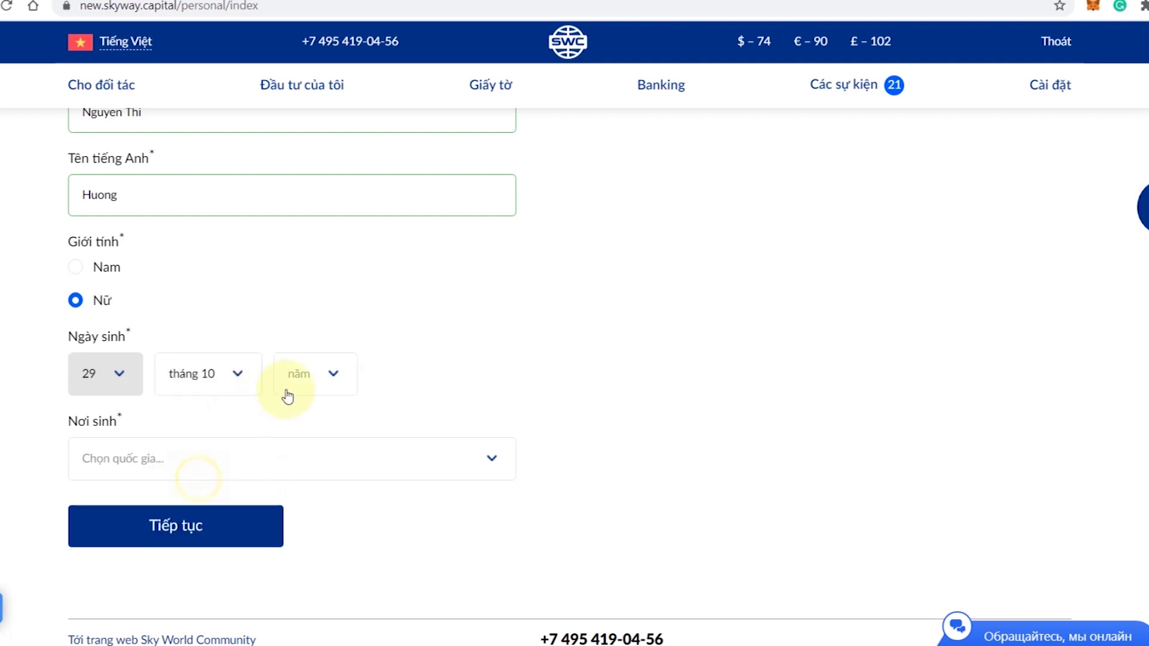
pyautogui.click(333, 377)
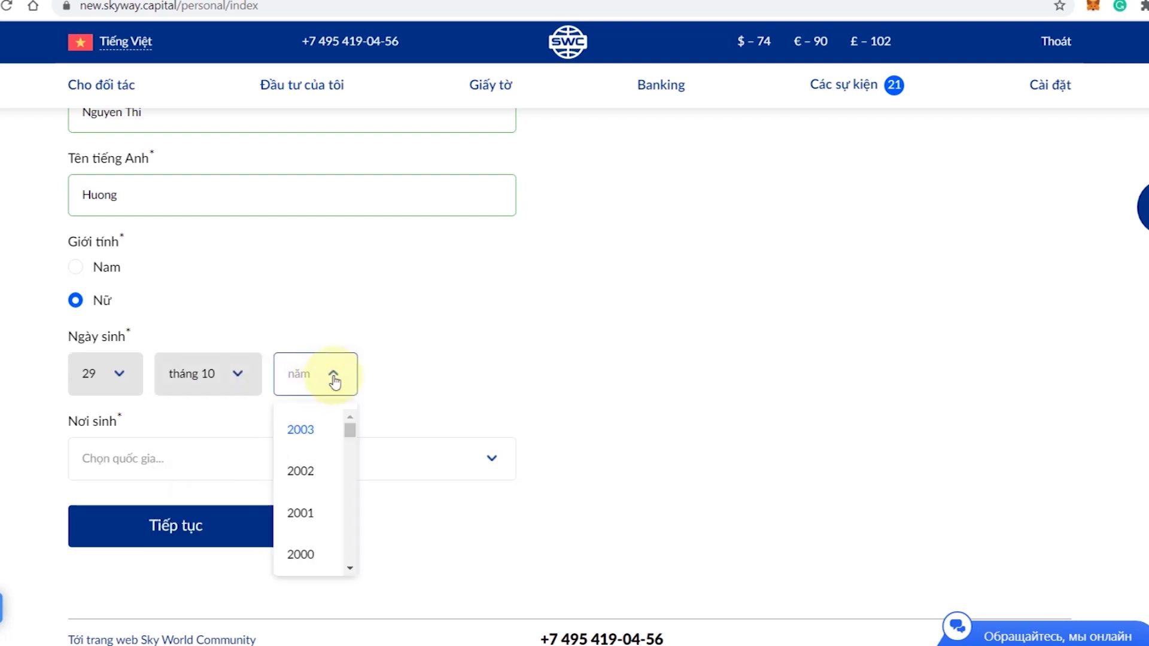
pyautogui.moveTo(352, 428); pyautogui.dragTo(350, 454)
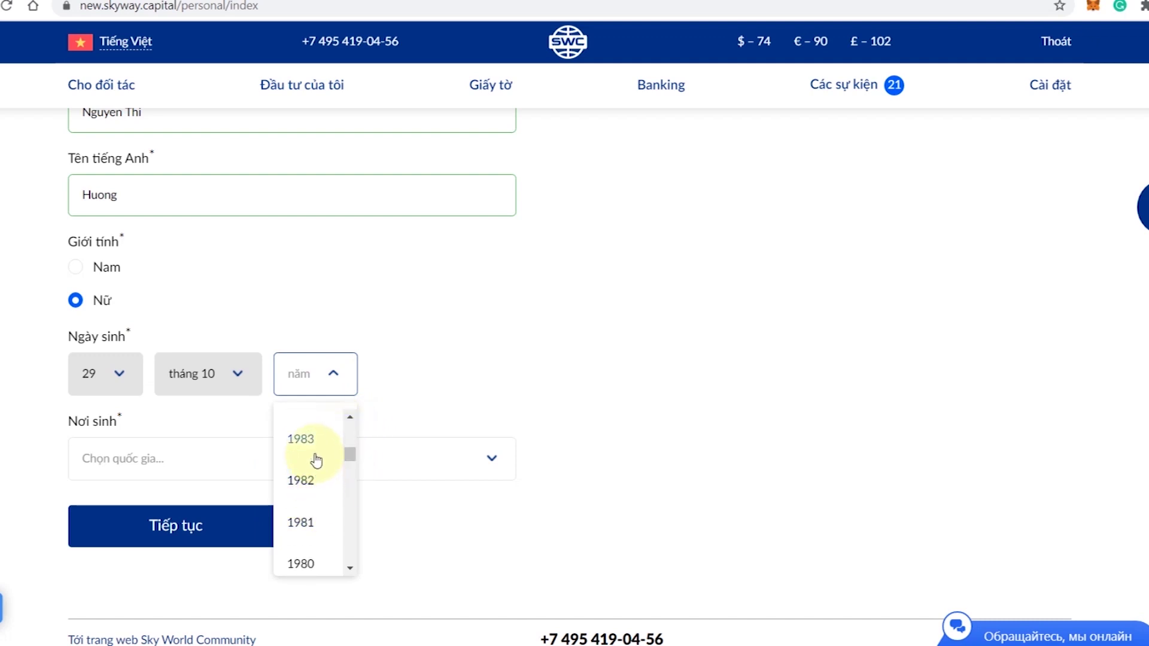
pyautogui.click(349, 417)
pyautogui.click(349, 417)
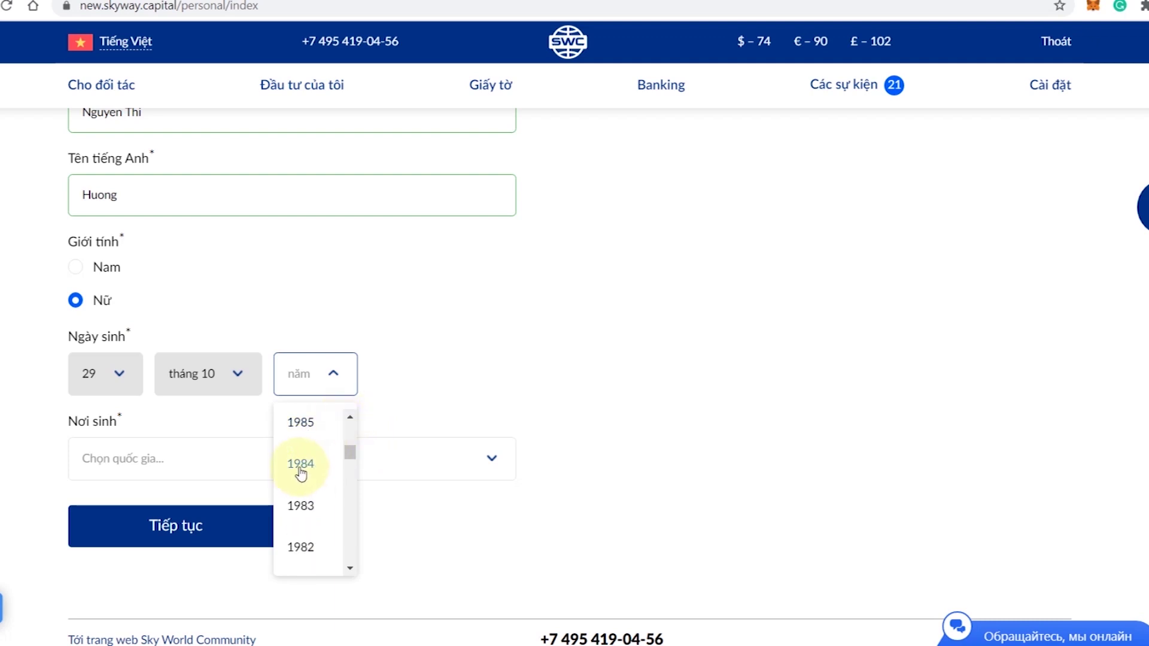
pyautogui.click(303, 465)
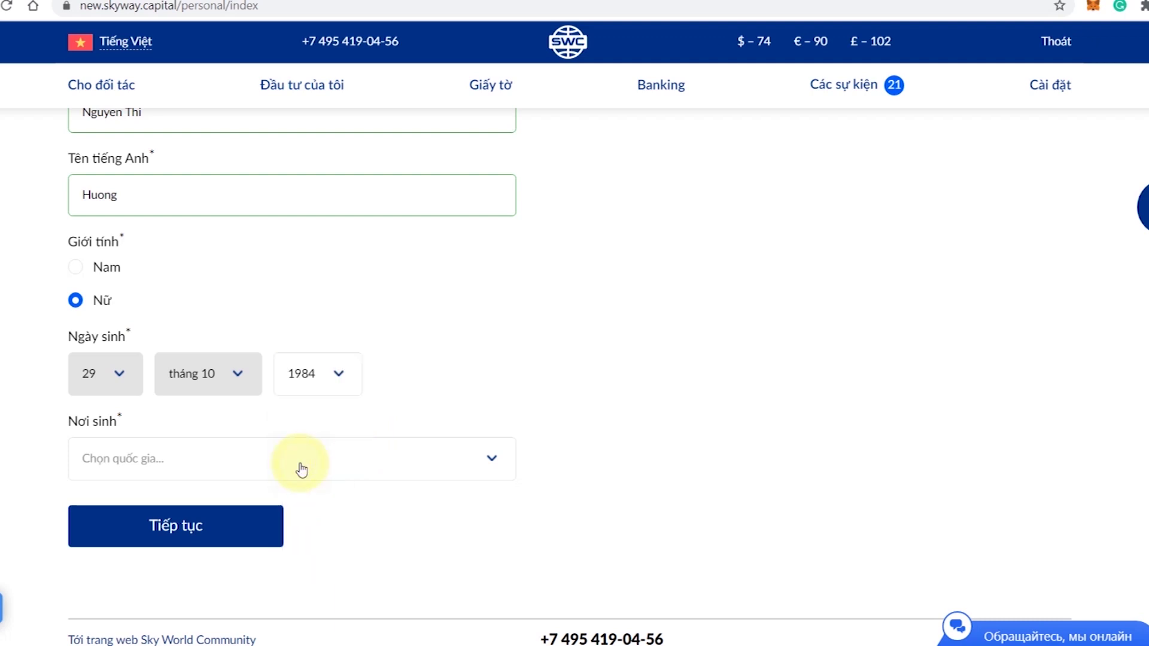
# - Set birthplace to Việt Nam and submit the personal-information step
pyautogui.click(496, 460)
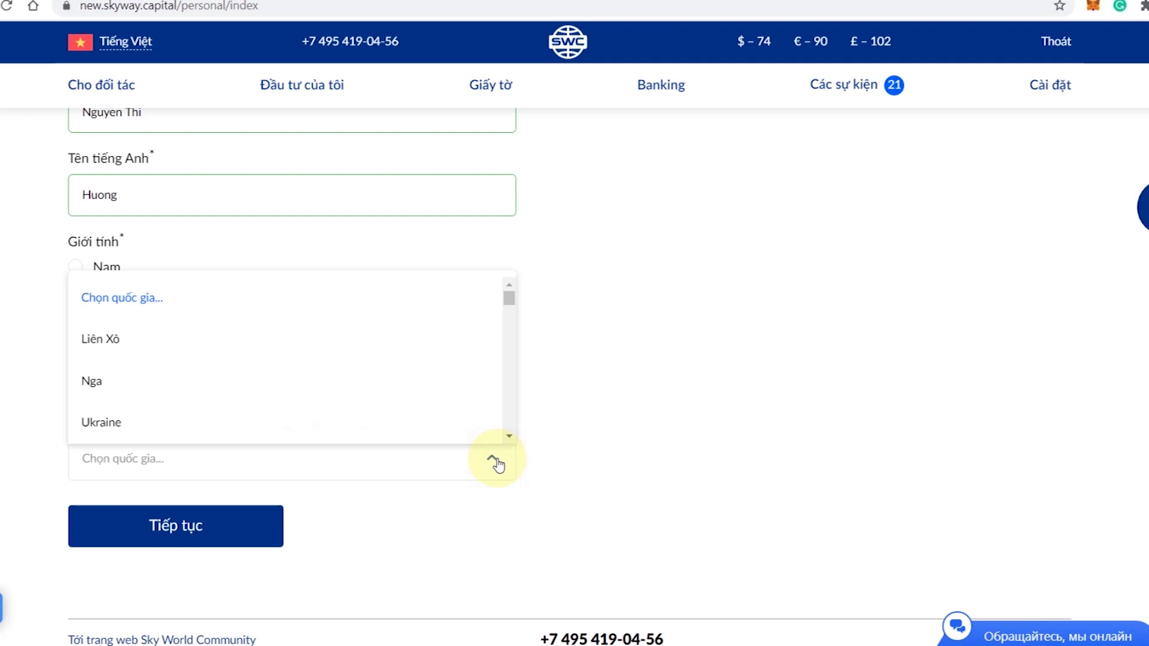
pyautogui.moveTo(509, 297); pyautogui.dragTo(510, 327)
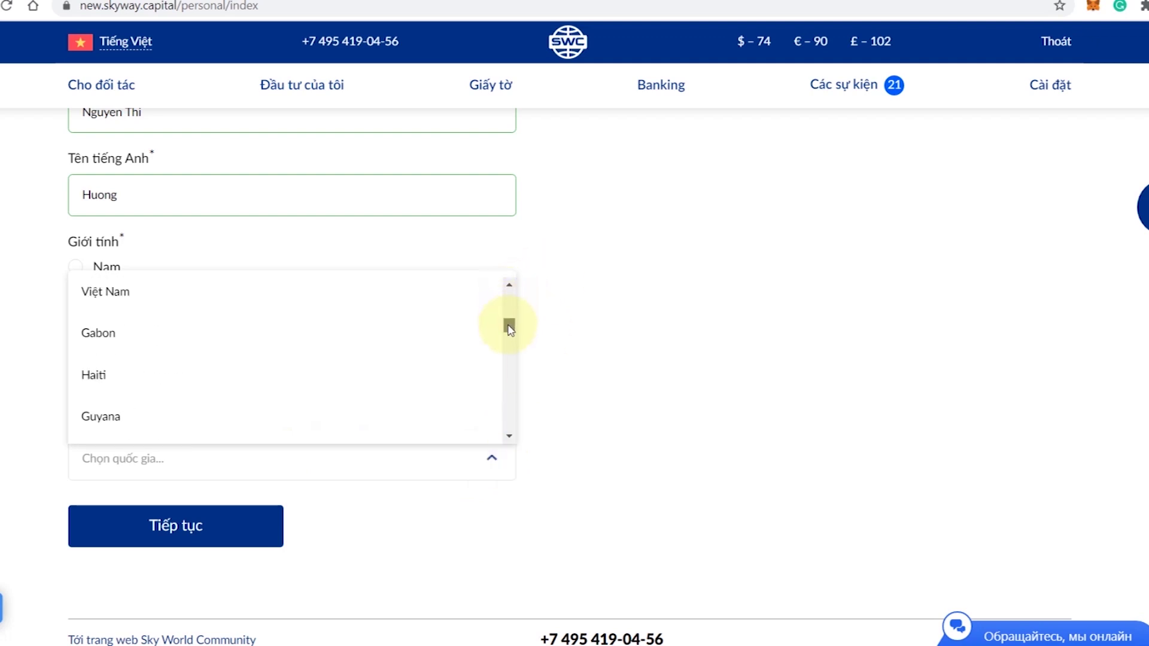
pyautogui.click(121, 293)
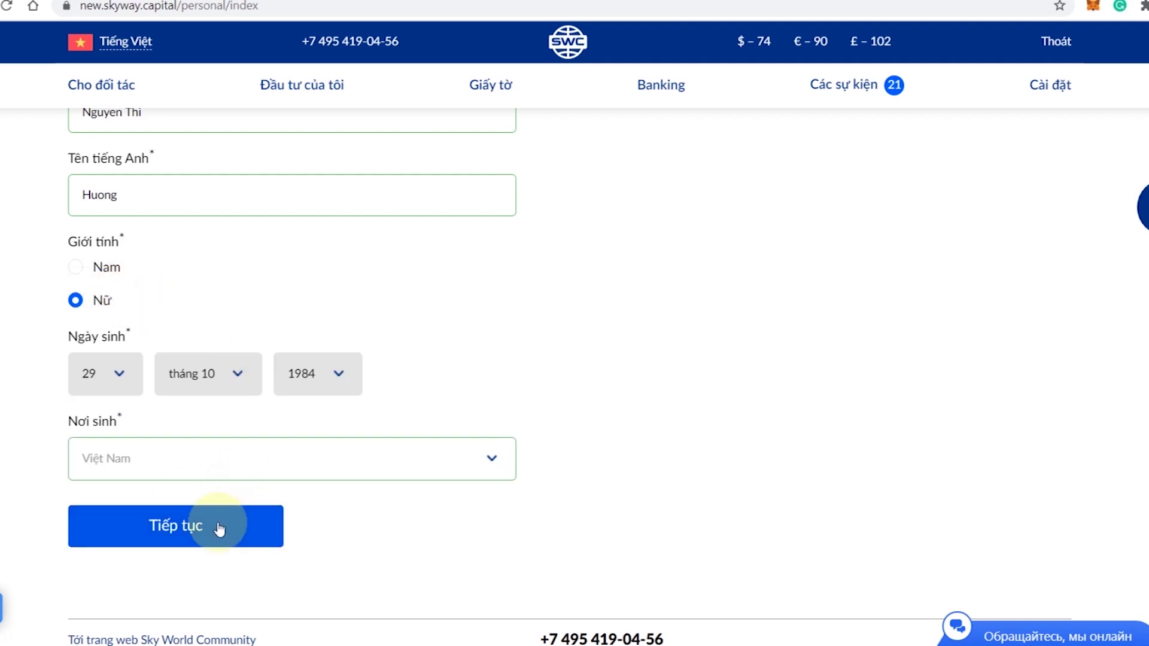
pyautogui.click(183, 527)
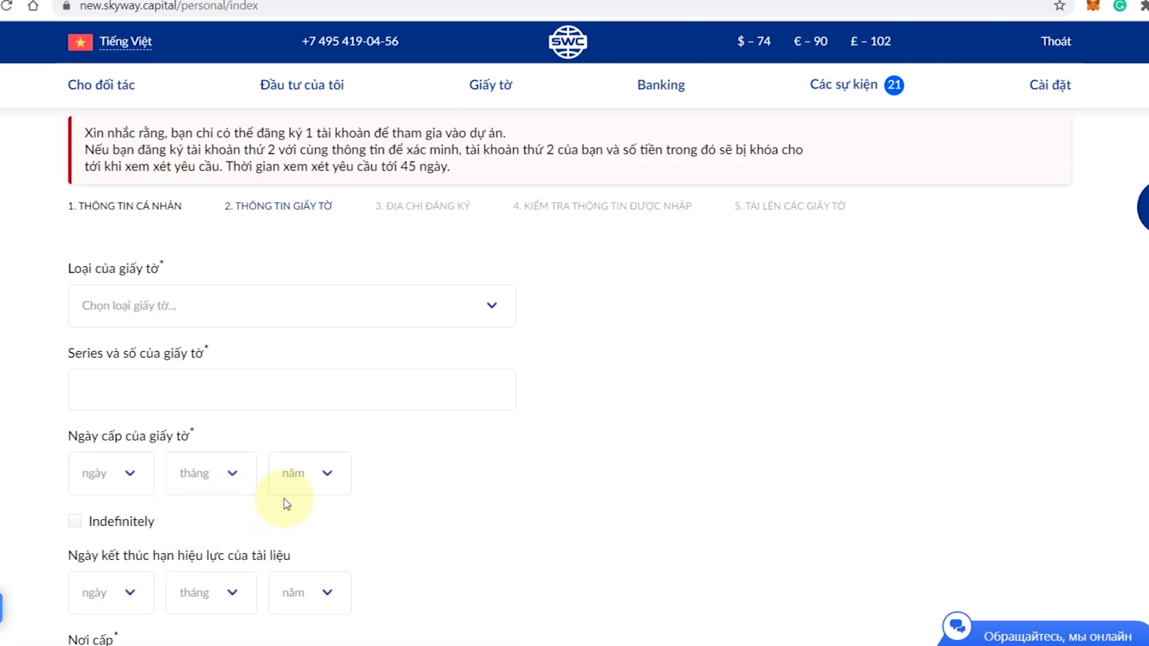
# - Choose Chứng minh nhân dân as document type, after briefly trying Hộ chiếu
pyautogui.click(498, 317)
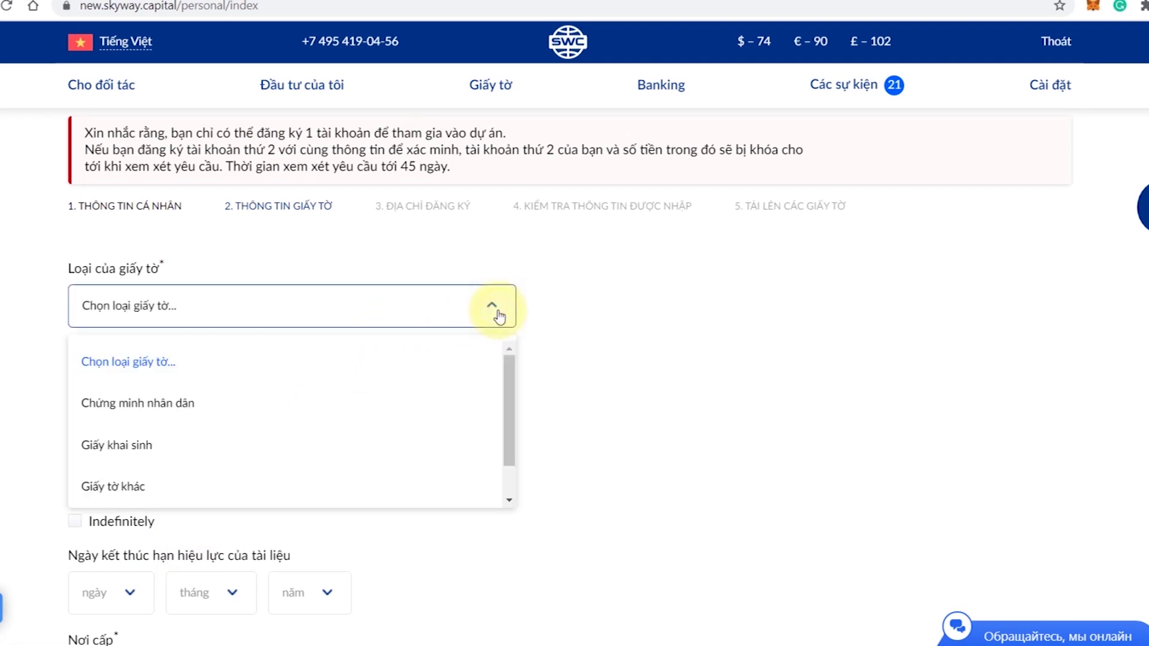
pyautogui.click(167, 410)
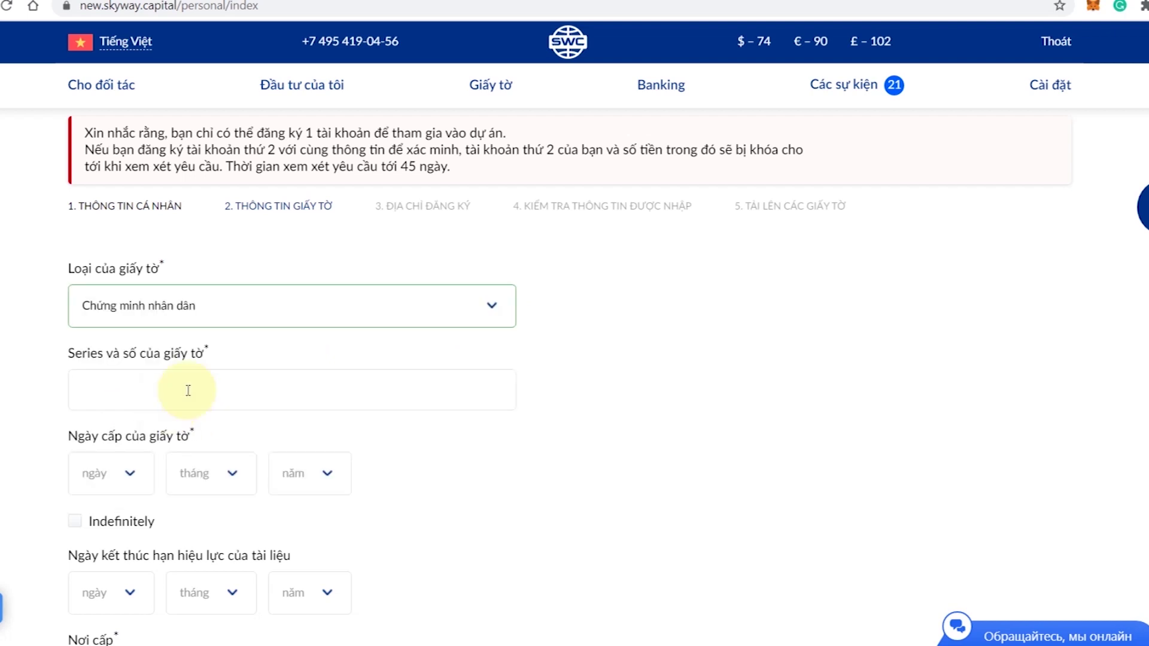
pyautogui.click(485, 310)
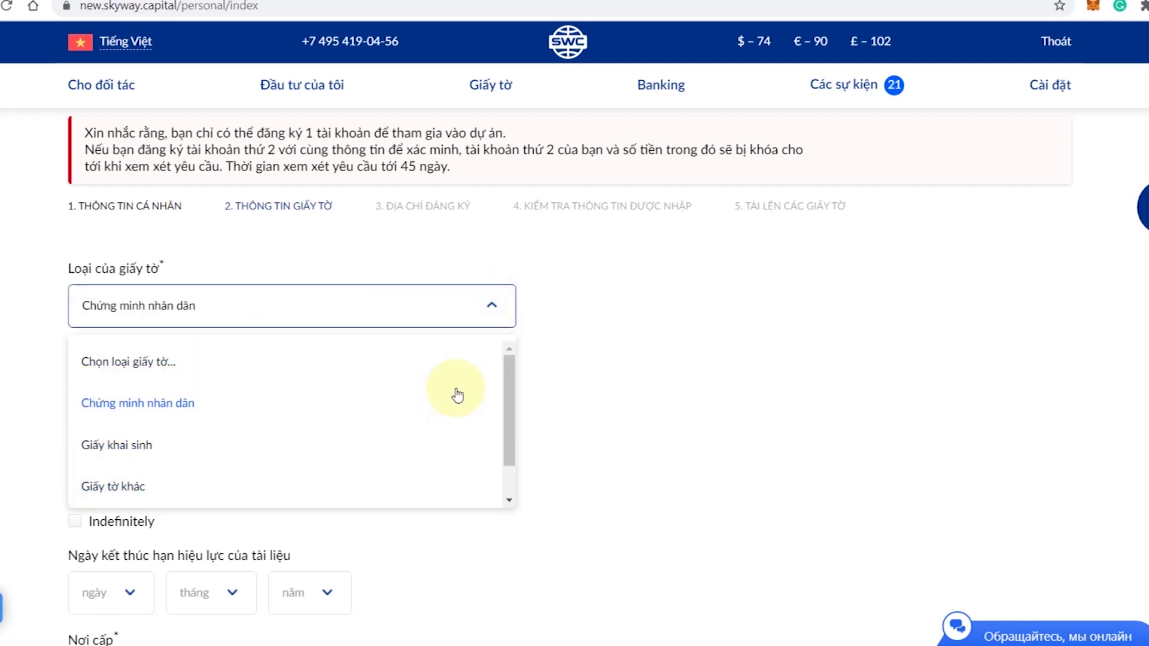
pyautogui.moveTo(514, 392); pyautogui.dragTo(495, 456)
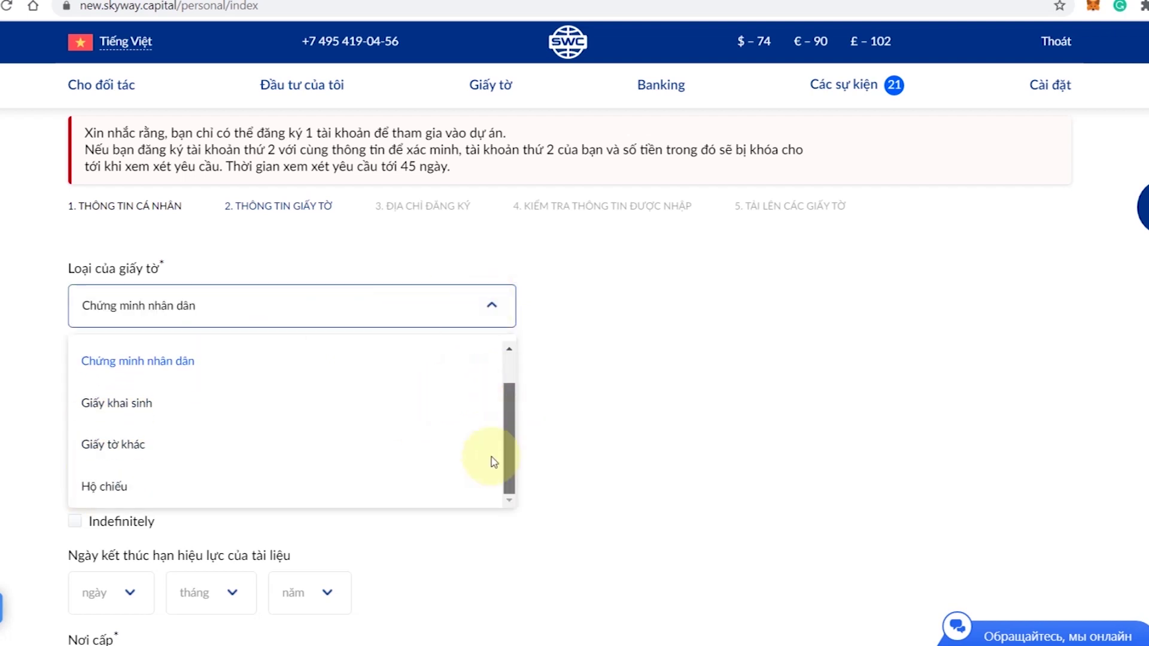
pyautogui.click(105, 487)
pyautogui.click(492, 307)
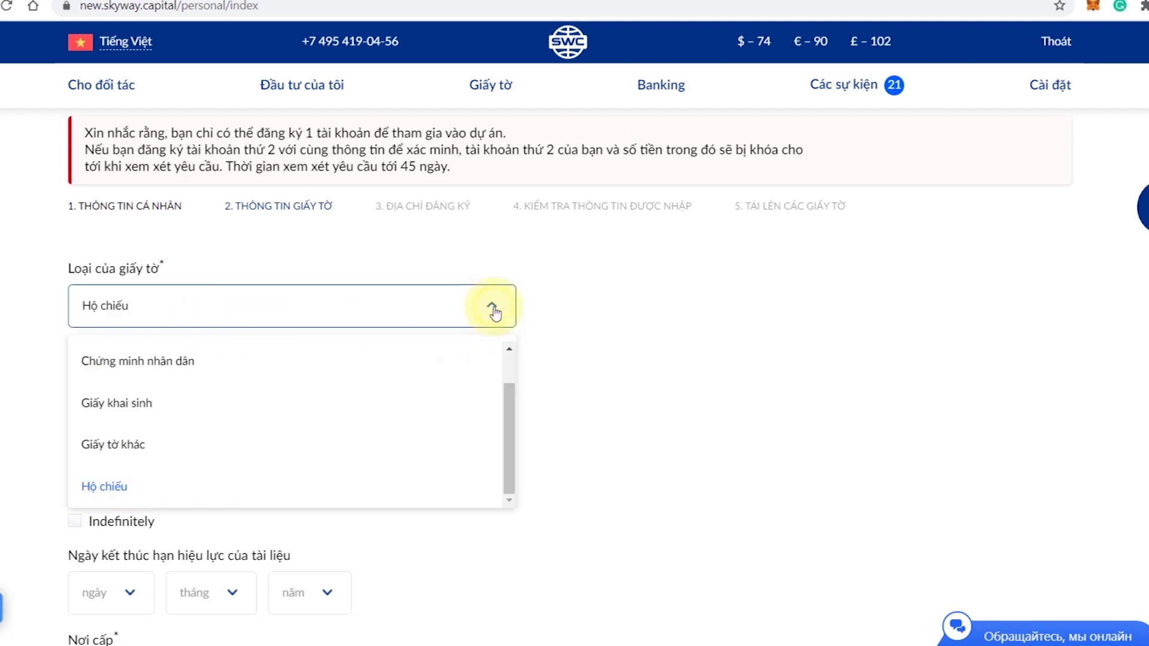
pyautogui.click(139, 375)
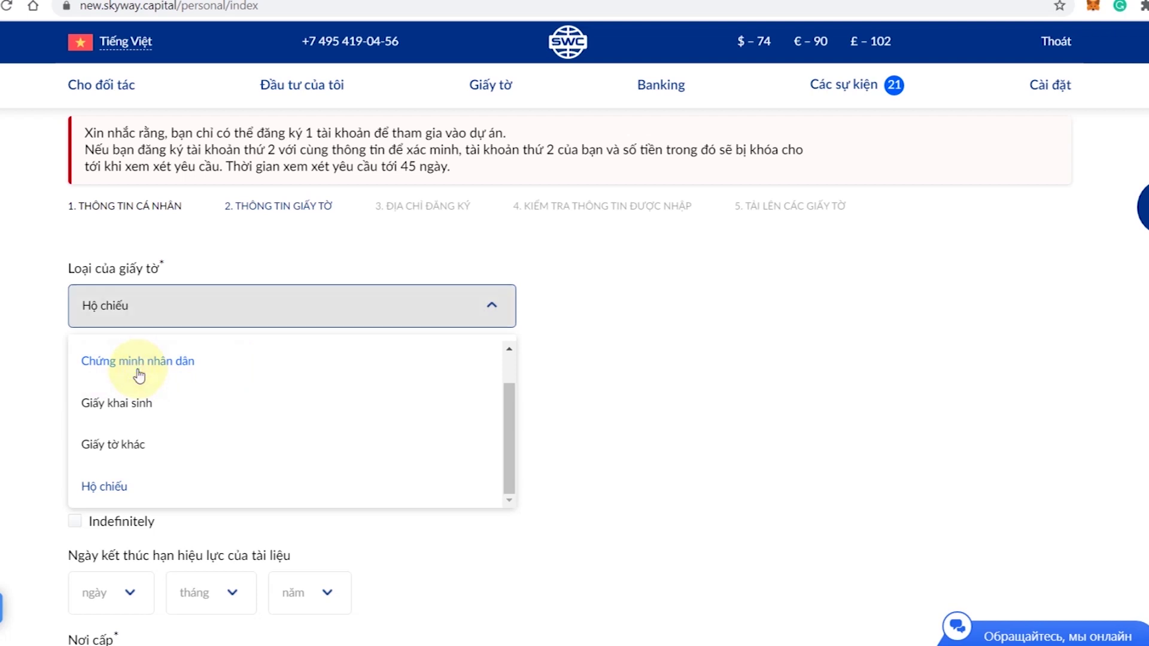
pyautogui.click(139, 375)
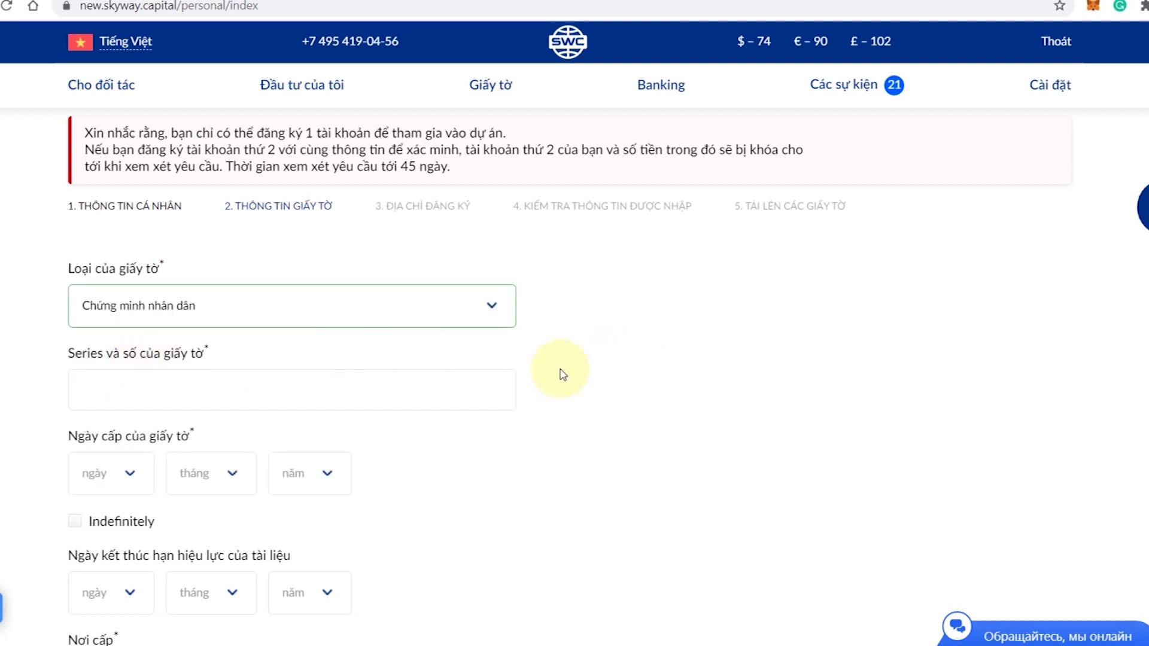
pyautogui.click(142, 402)
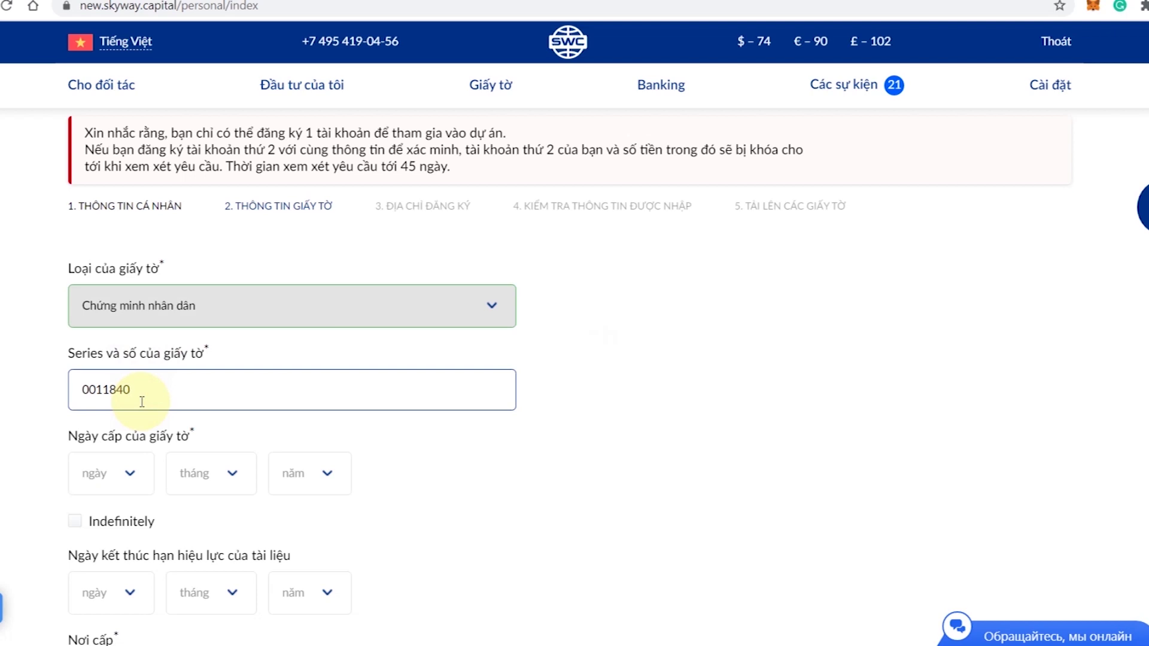
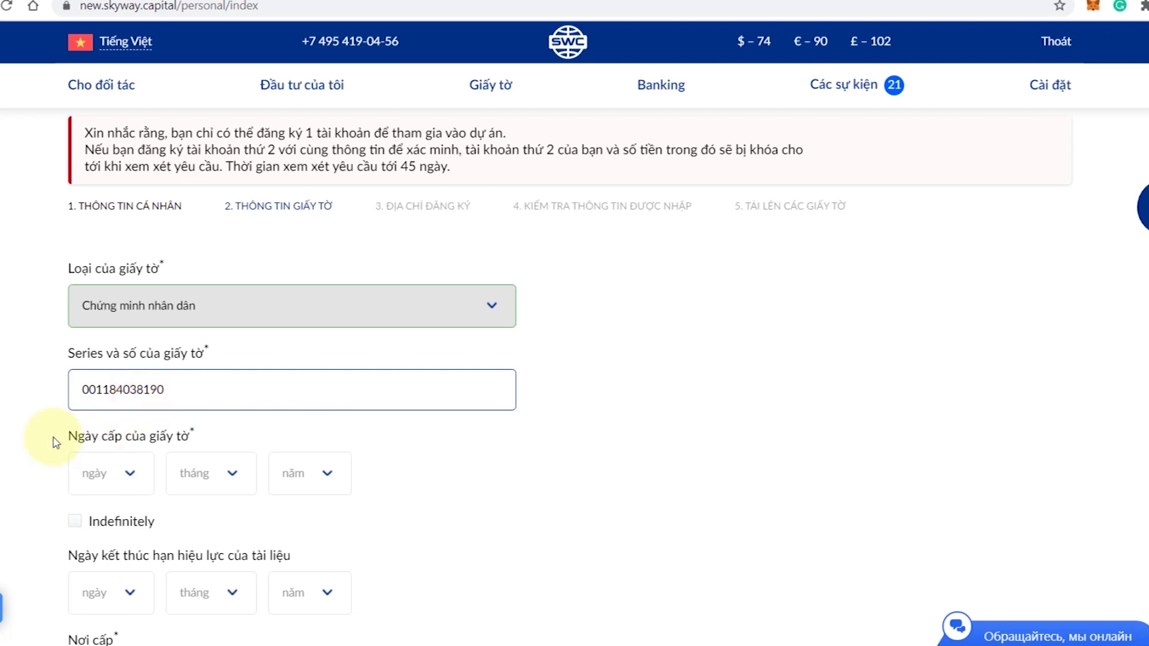
pyautogui.click(6, 421)
pyautogui.scroll(-3, 6, 422)
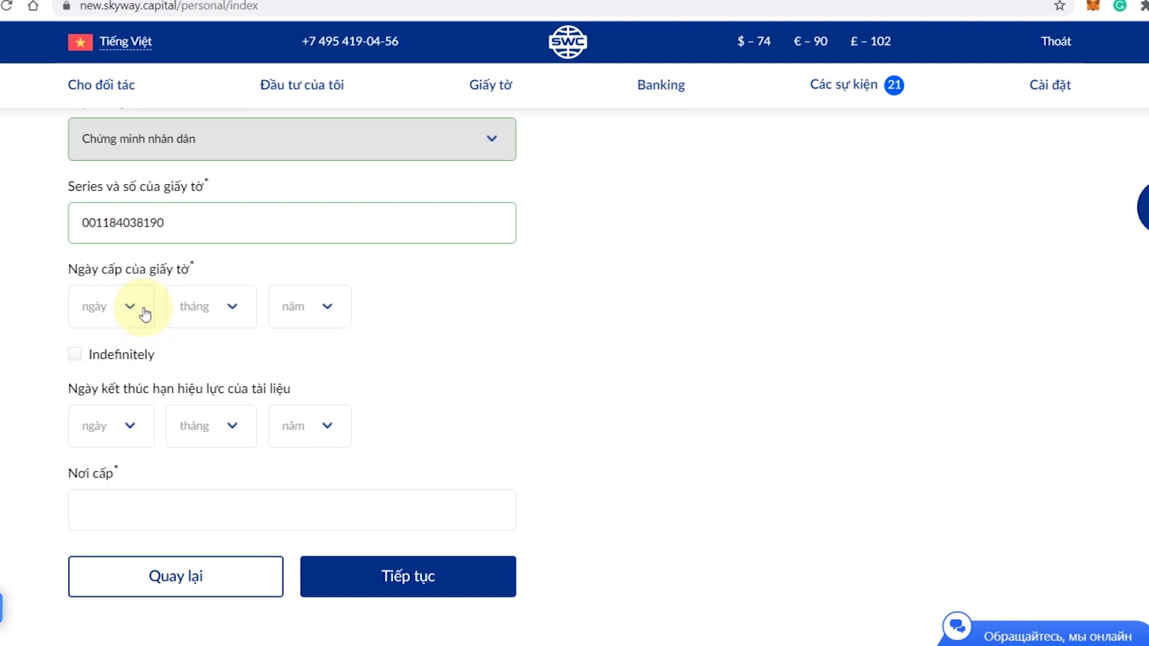
# - Set the issue date (Ngày cấp) to 9 tháng 11 2020
pyautogui.click(141, 307)
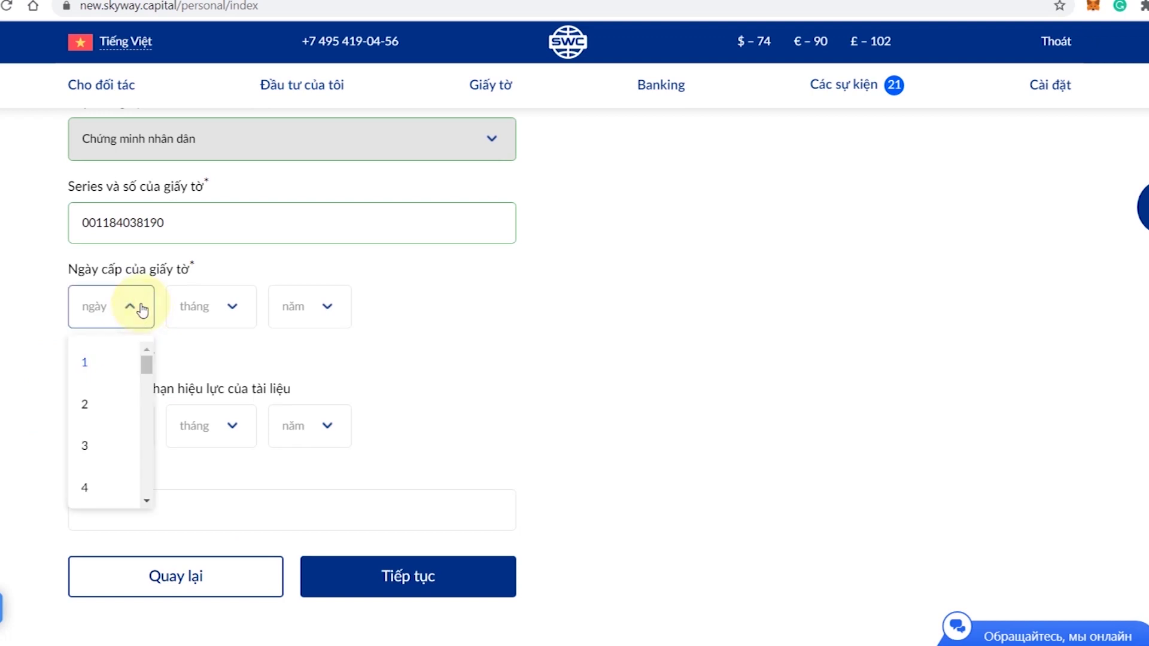
pyautogui.moveTo(146, 368); pyautogui.dragTo(146, 389)
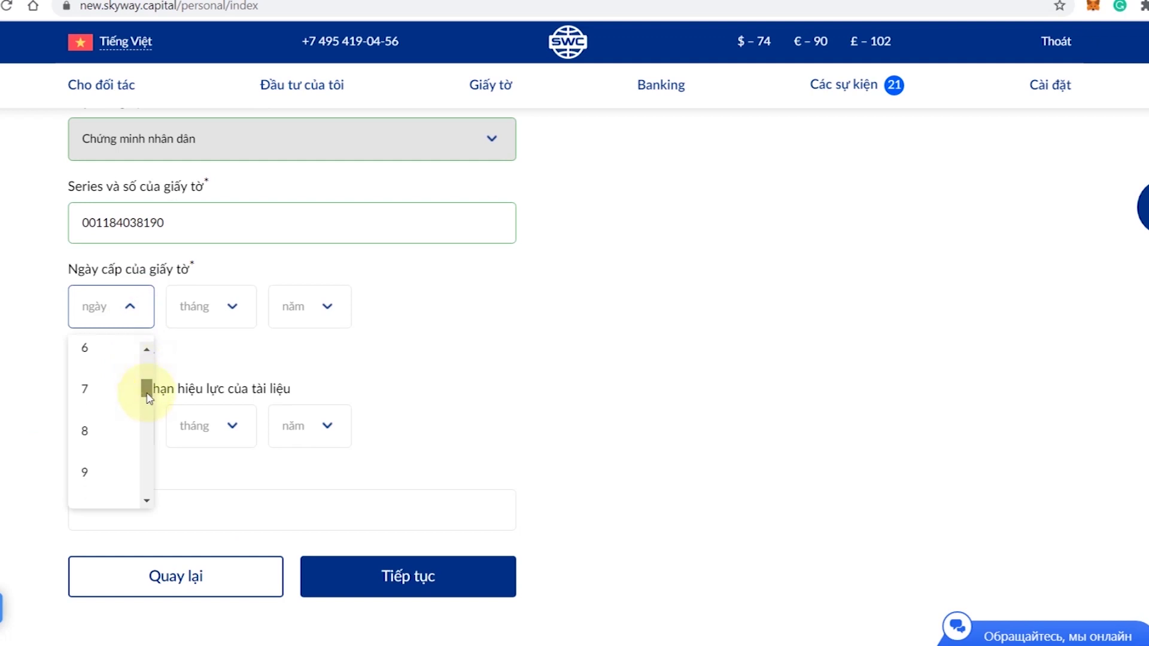
pyautogui.click(80, 478)
pyautogui.click(216, 304)
pyautogui.moveTo(232, 400); pyautogui.dragTo(231, 464)
pyautogui.click(176, 476)
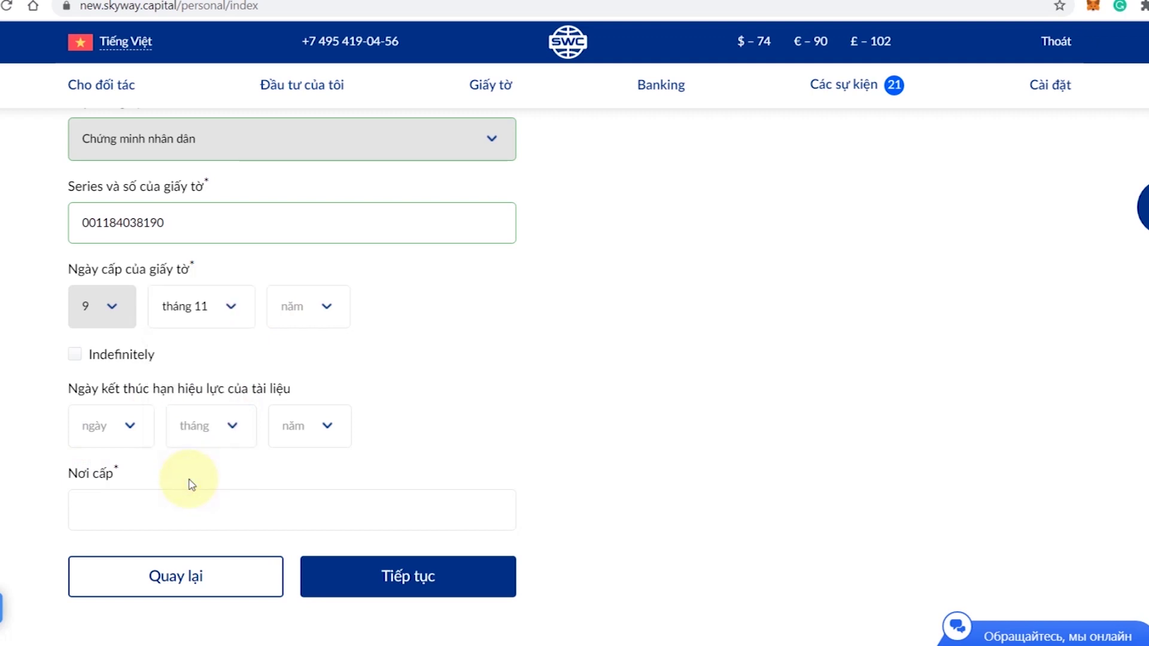
pyautogui.click(302, 306)
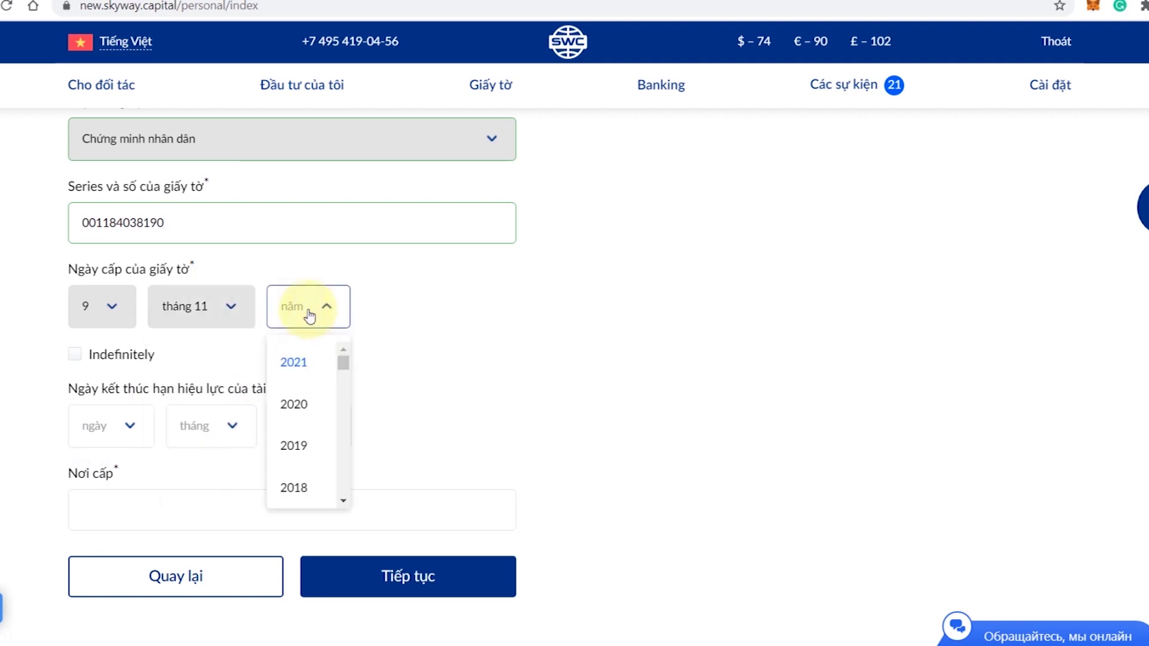
pyautogui.click(291, 405)
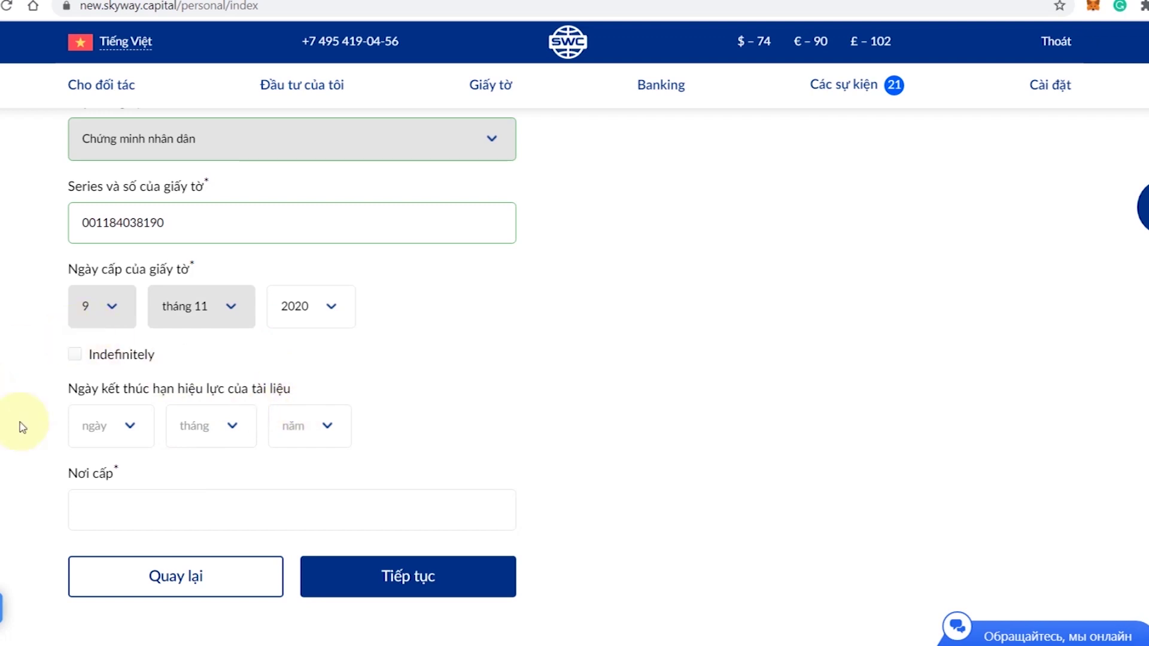
pyautogui.scroll(-2, 26, 380)
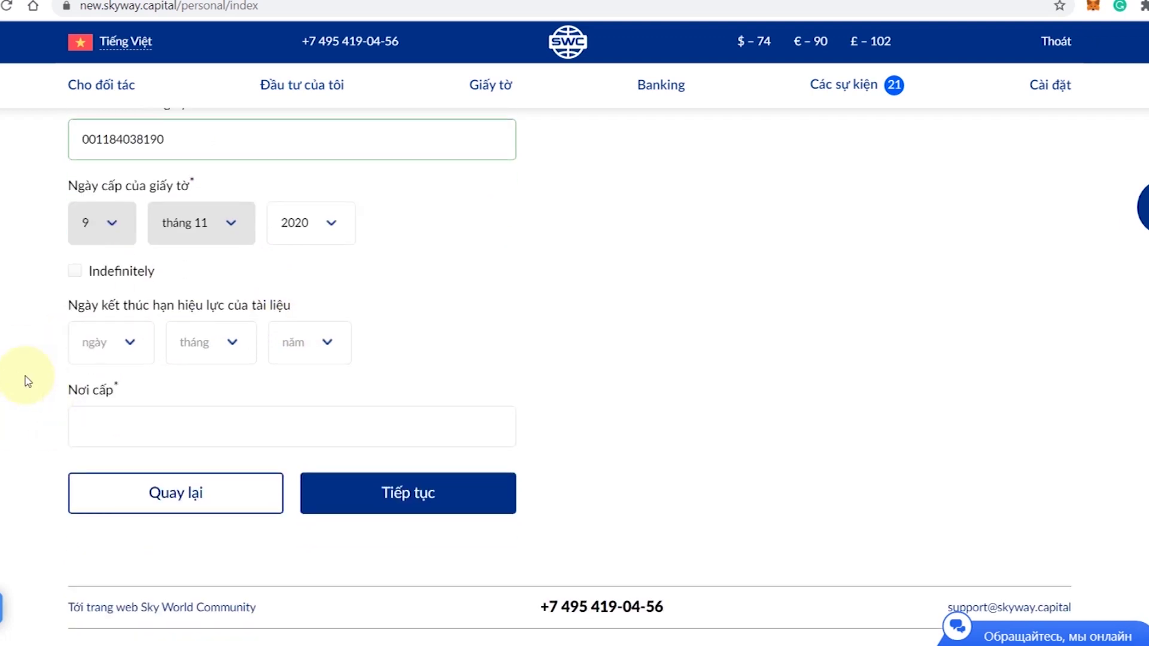
# - Set the expiry date (Ngày kết thúc) to 29 tháng 10 2024
pyautogui.click(133, 343)
pyautogui.moveTo(146, 402); pyautogui.dragTo(141, 523)
pyautogui.click(90, 464)
pyautogui.click(222, 344)
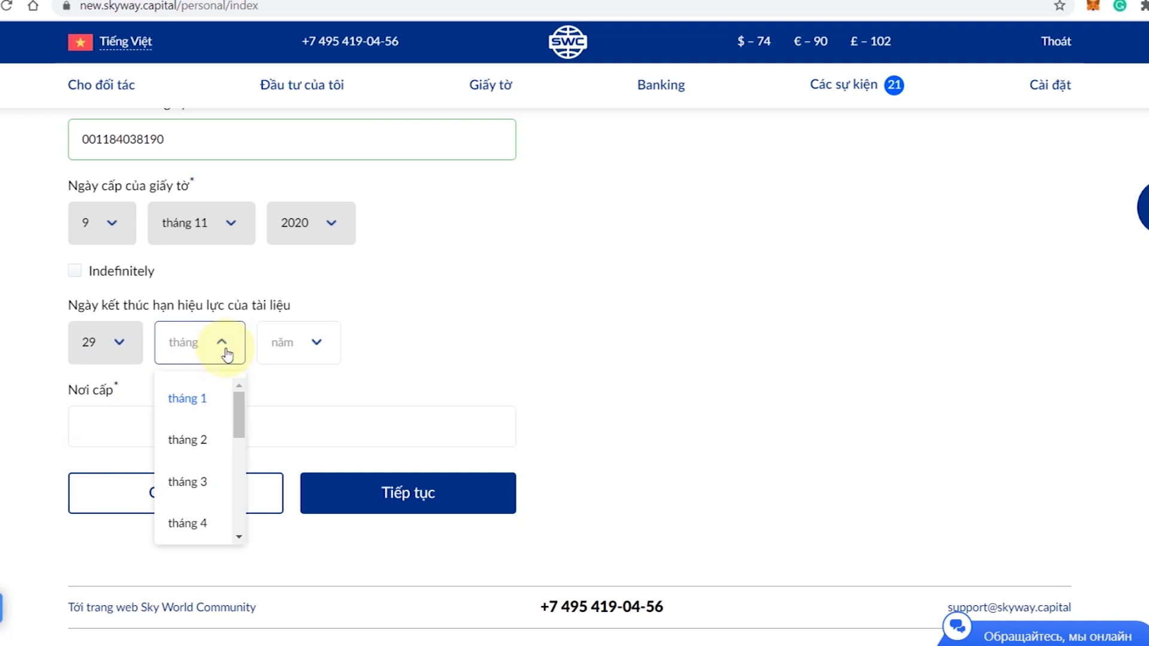
pyautogui.moveTo(233, 411); pyautogui.dragTo(236, 520)
pyautogui.click(195, 450)
pyautogui.click(329, 347)
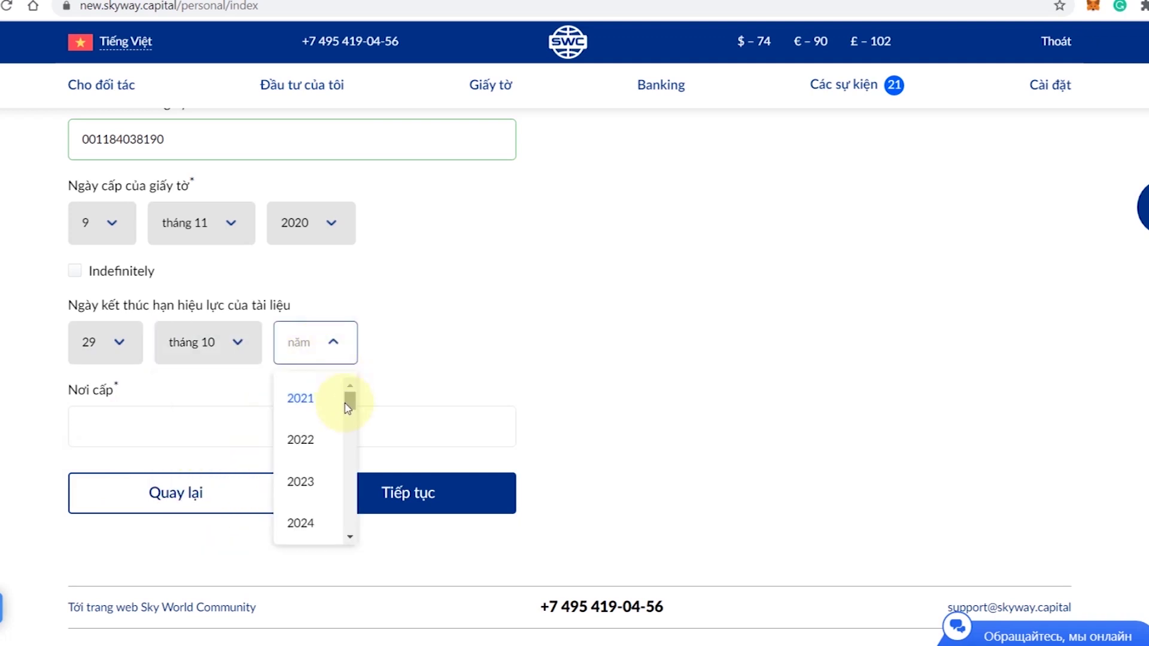
pyautogui.click(304, 524)
pyautogui.scroll(-2, 200, 424)
# - Enter the issuing police department in Nơi cấp and proceed to the address step
pyautogui.click(210, 338)
pyautogui.write('Cuc')
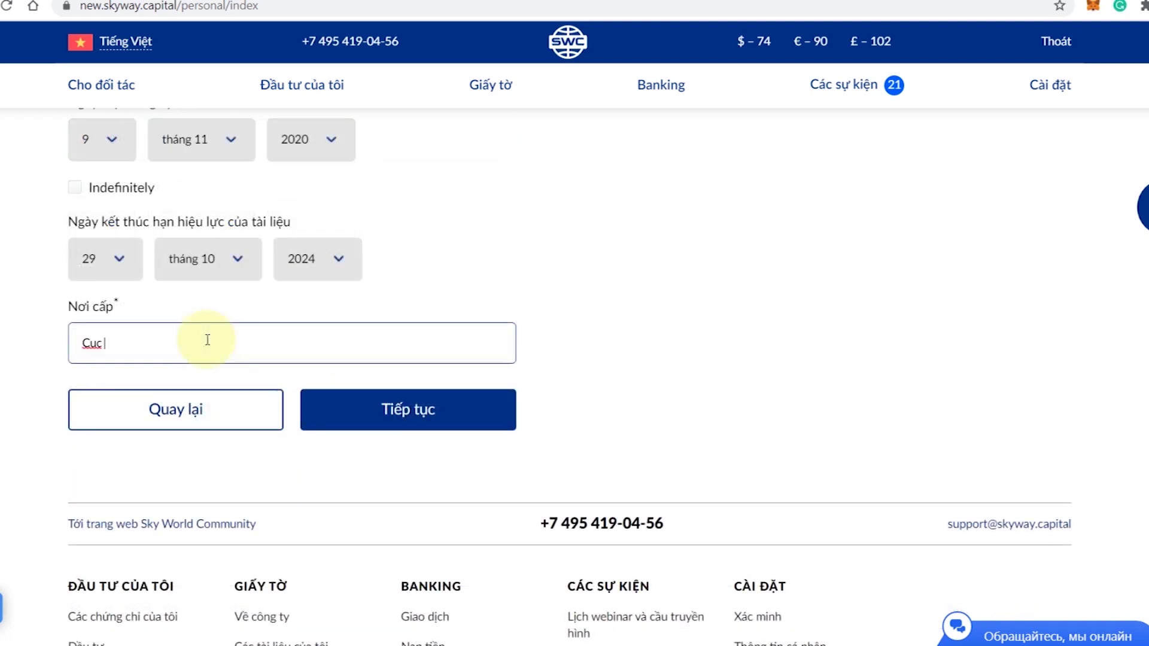
pyautogui.write(' Truong Cuc Canh Sat Quan Ly Ha')
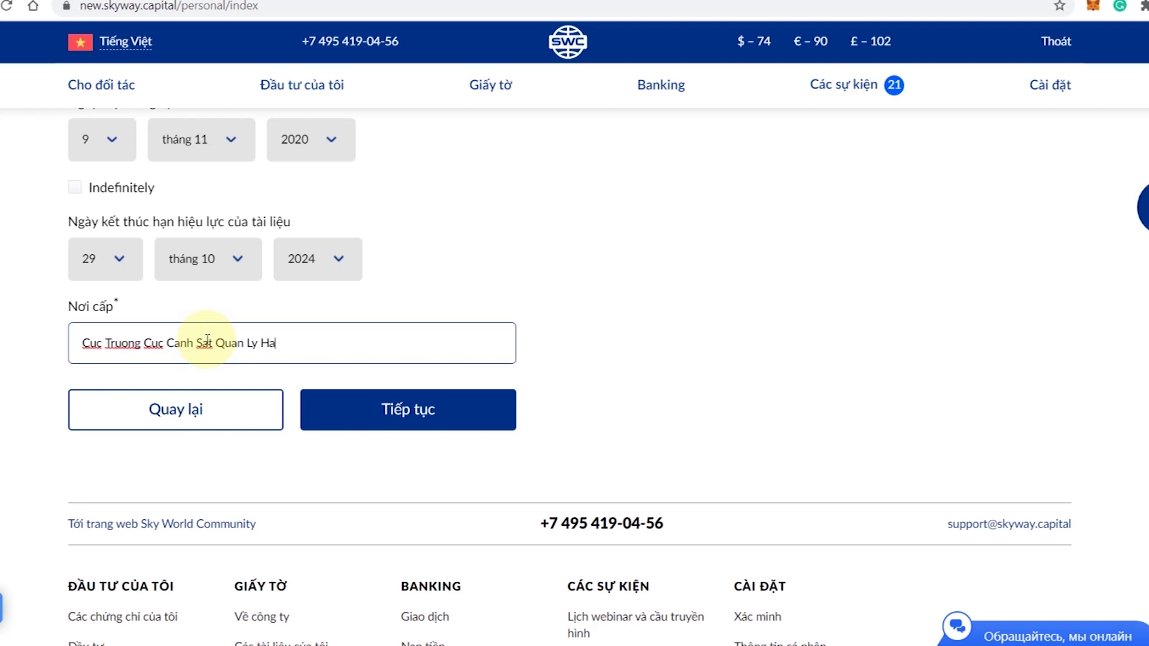
pyautogui.write('nh Chinh Ve Trat Tu X')
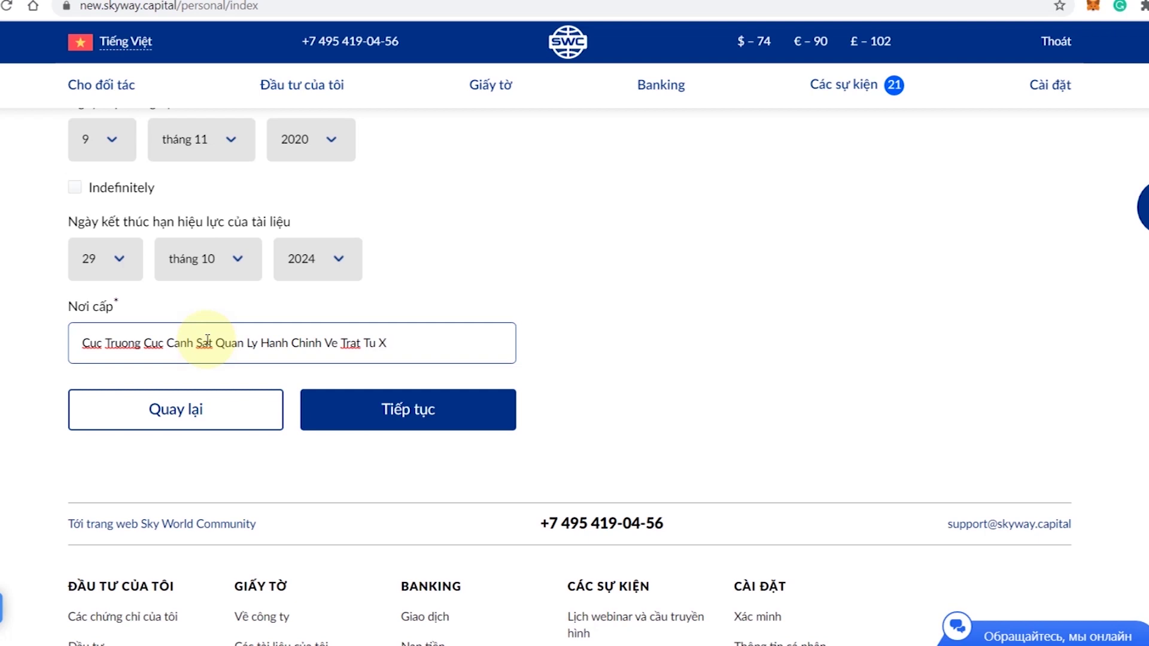
pyautogui.write('Hoi')
pyautogui.click(428, 416)
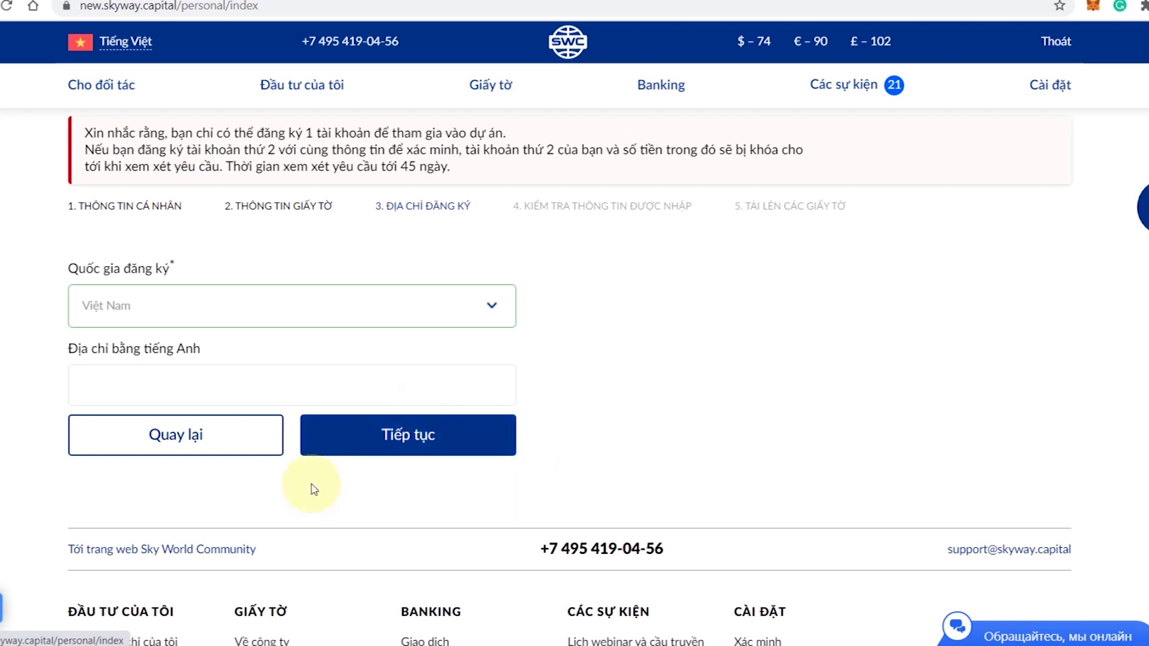
# - Enter the registered address in Địa chỉ bằng tiếng Anh and proceed to the review
pyautogui.click(208, 387)
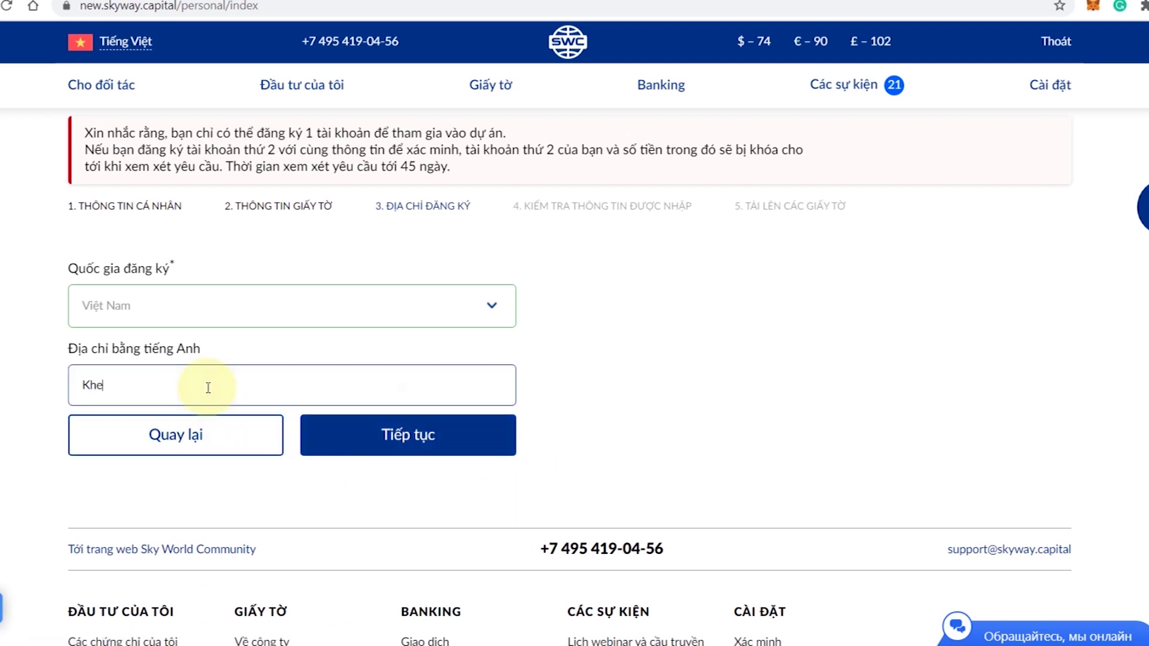
pyautogui.click(422, 448)
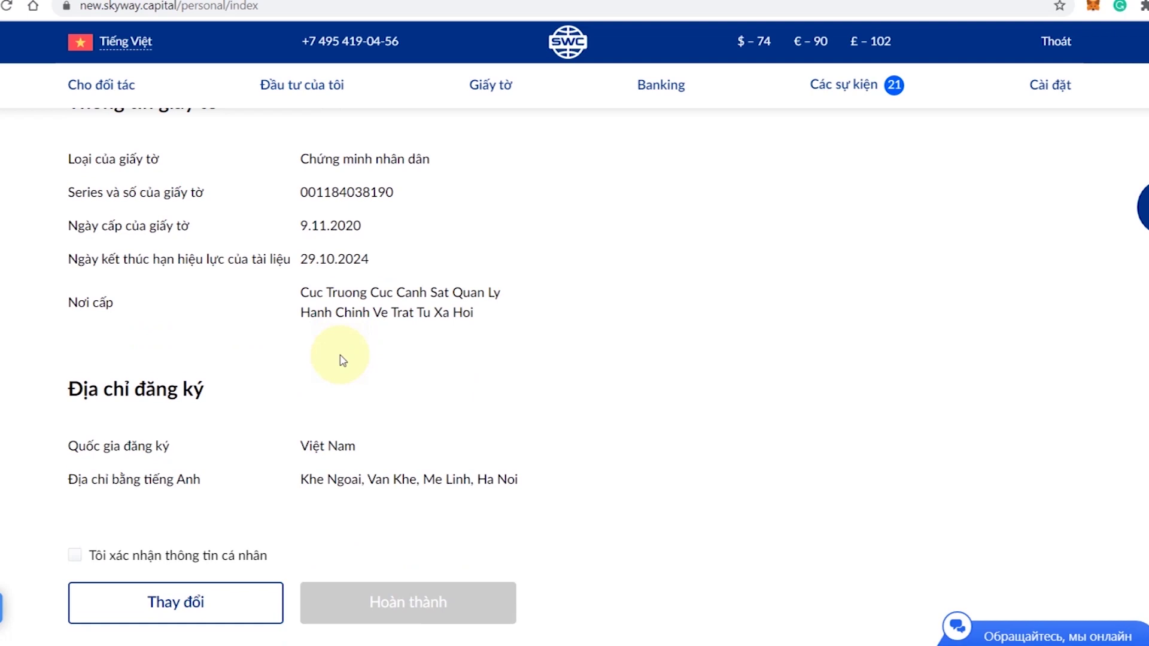
# - Tick Tôi xác nhận thông tin cá nhân and finish with Hoàn thành
pyautogui.scroll(-3, 342, 360)
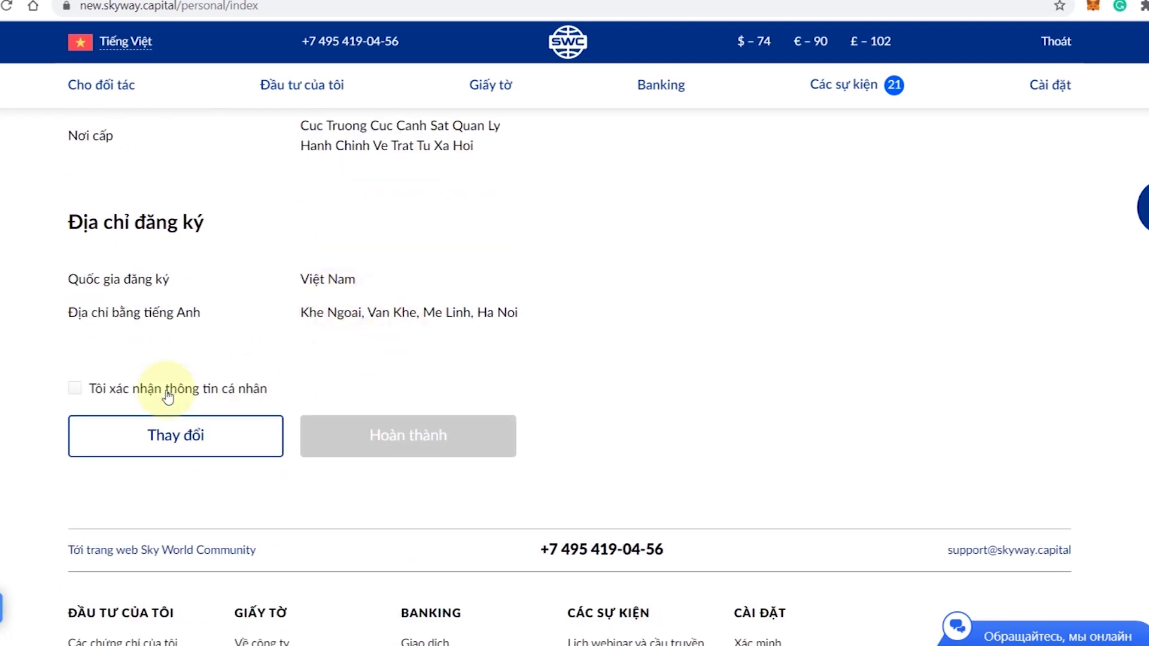
pyautogui.click(76, 390)
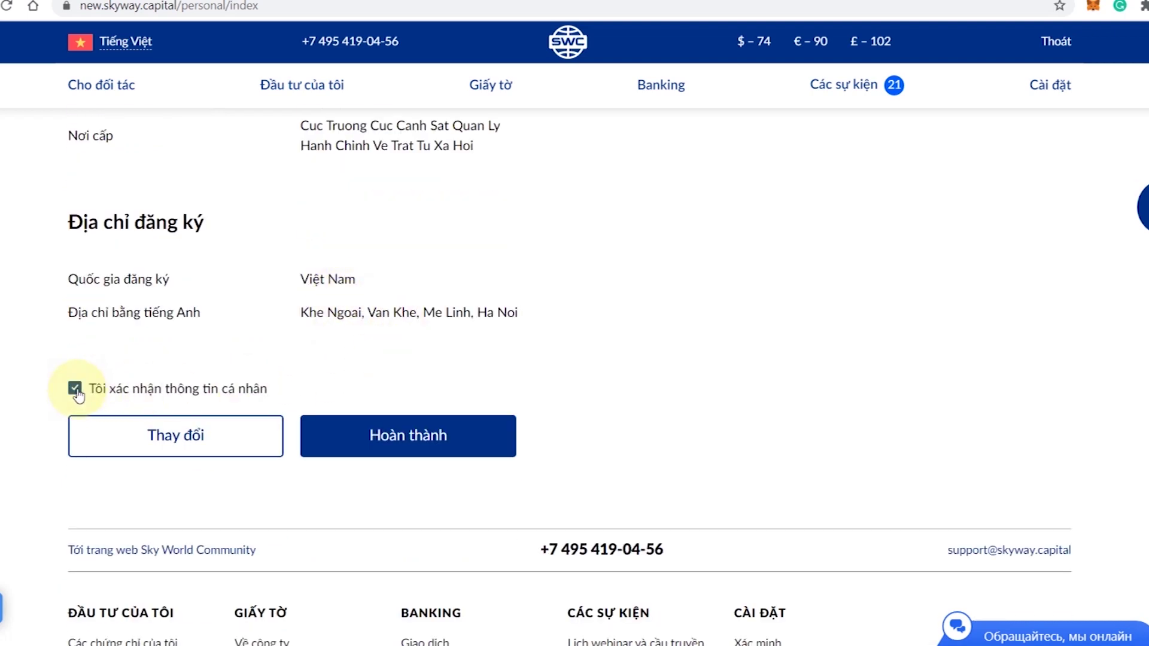
pyautogui.click(443, 436)
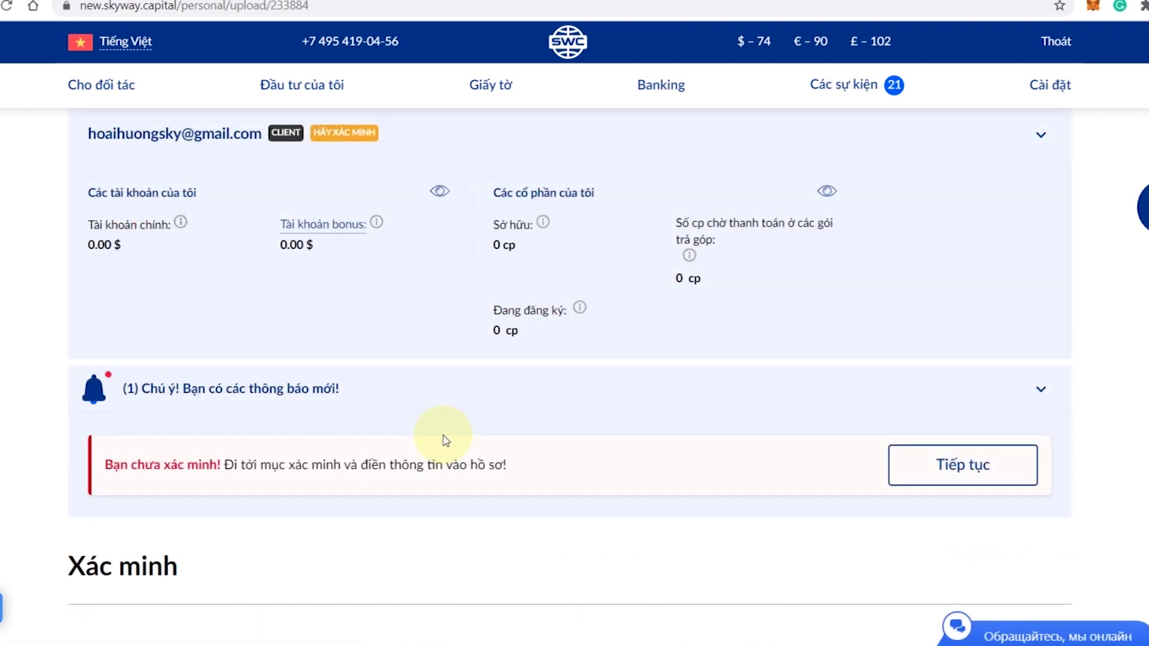
# - Review the upload requirements and allowed formats, then bring up the file picker via CHỌN
pyautogui.scroll(-8, 470, 446)
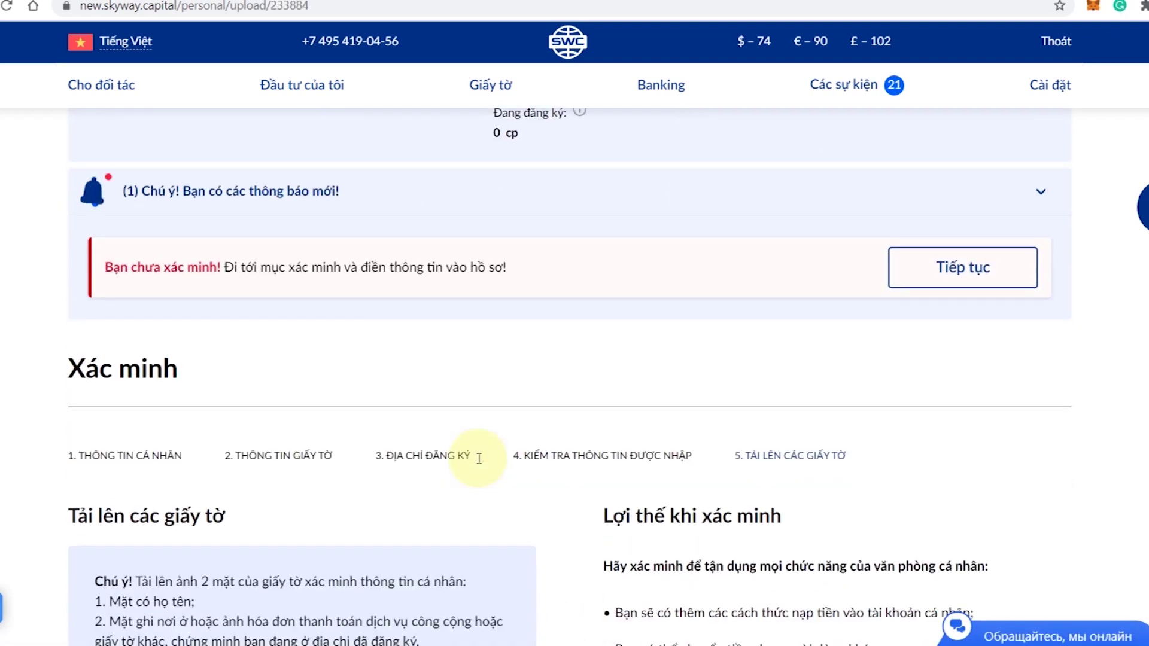
pyautogui.scroll(-1, 480, 464)
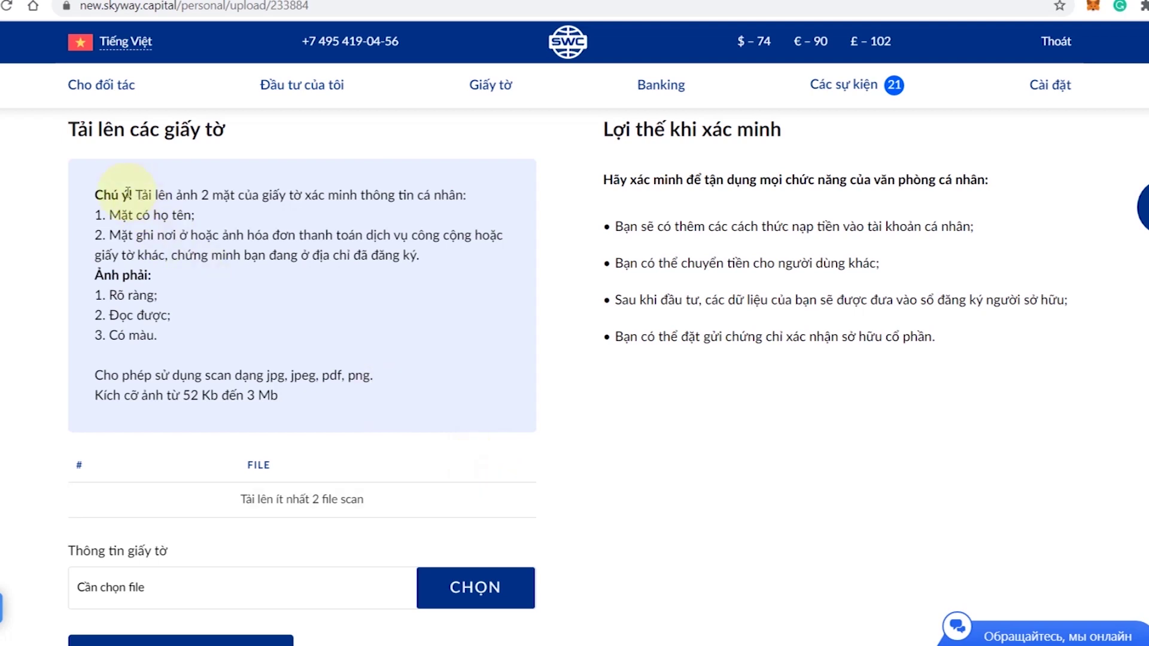
pyautogui.moveTo(134, 195); pyautogui.dragTo(458, 351)
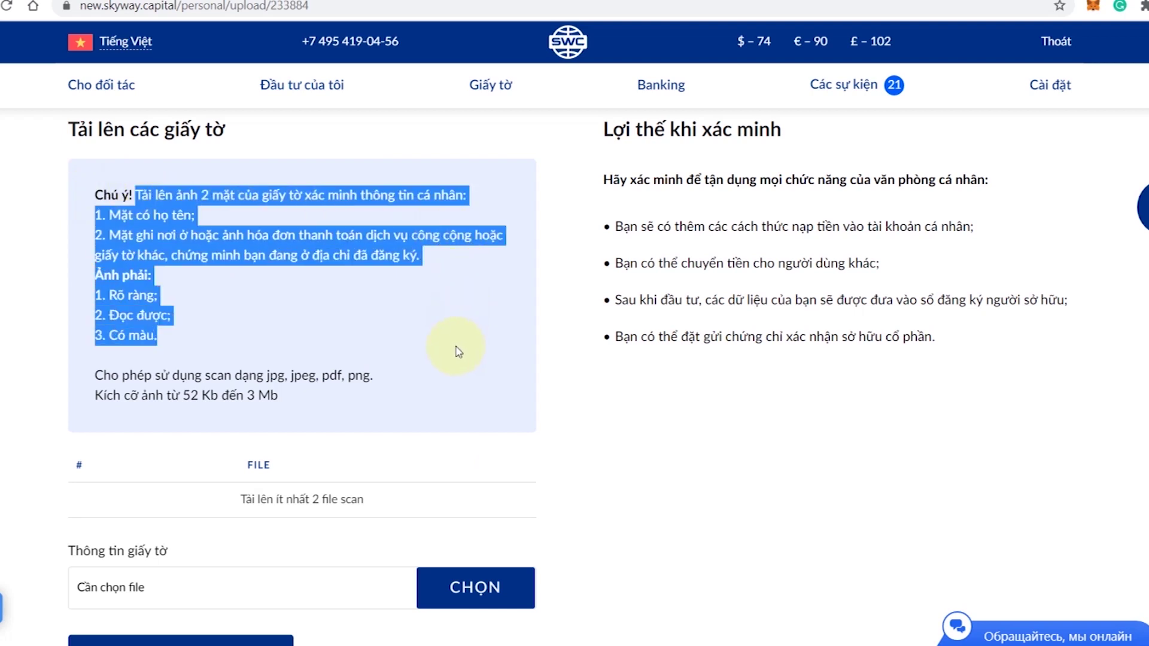
pyautogui.moveTo(96, 375); pyautogui.dragTo(311, 400)
pyautogui.scroll(-4, 341, 398)
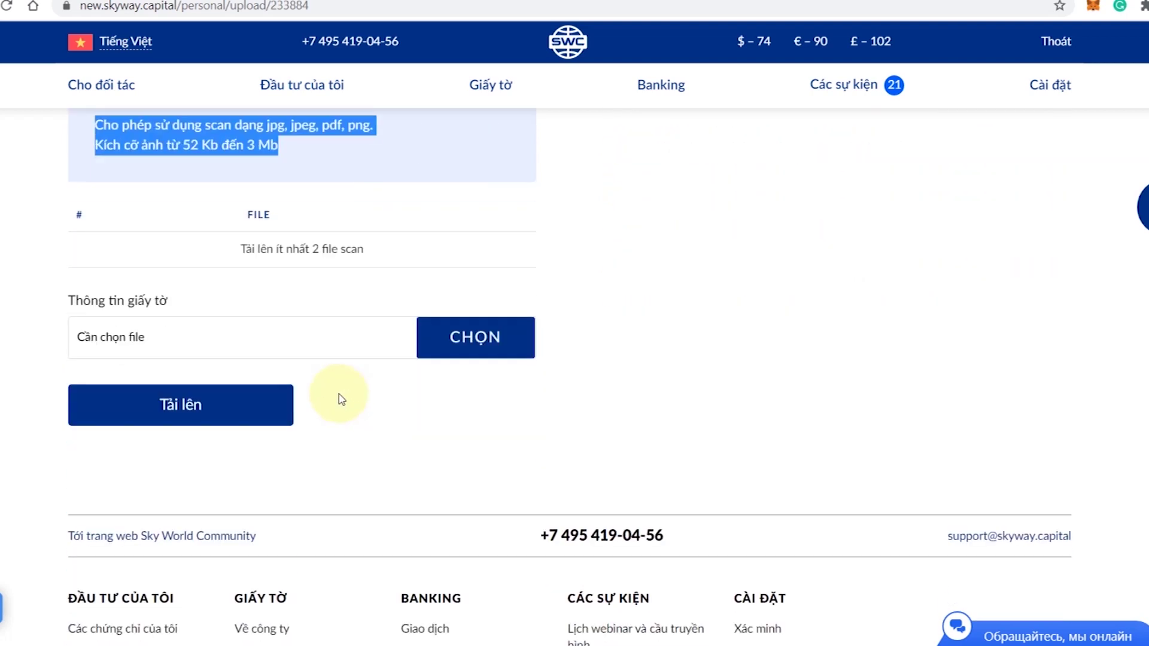
pyautogui.click(494, 338)
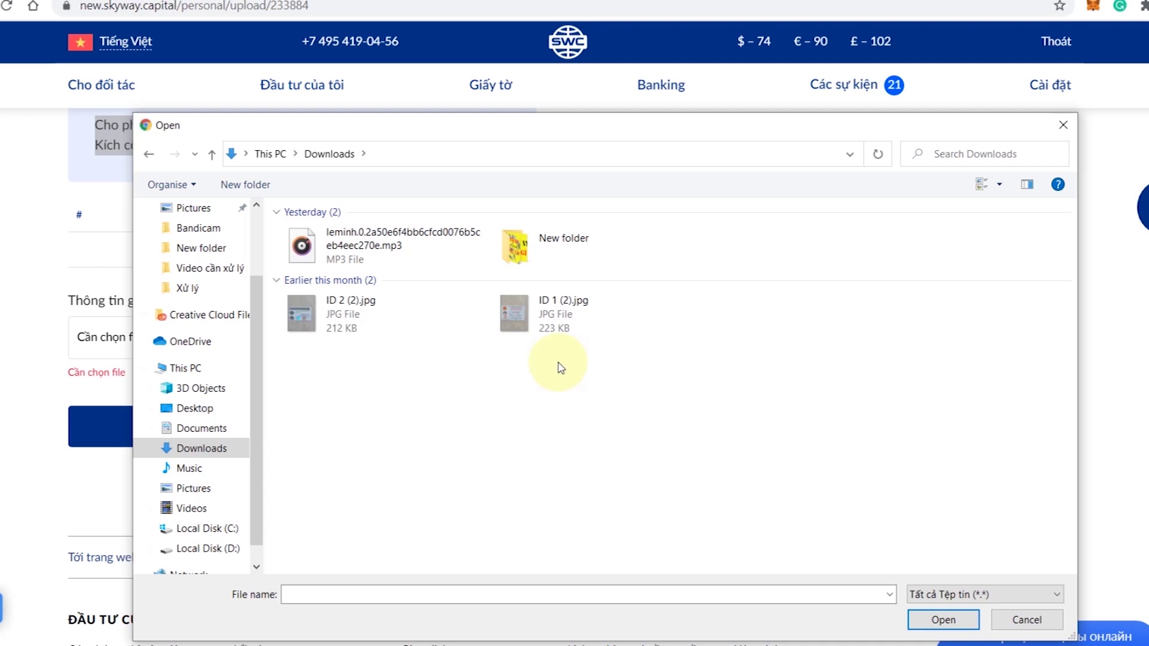
# - Upload the first scan, ID 1 (2).jpg
pyautogui.click(527, 325)
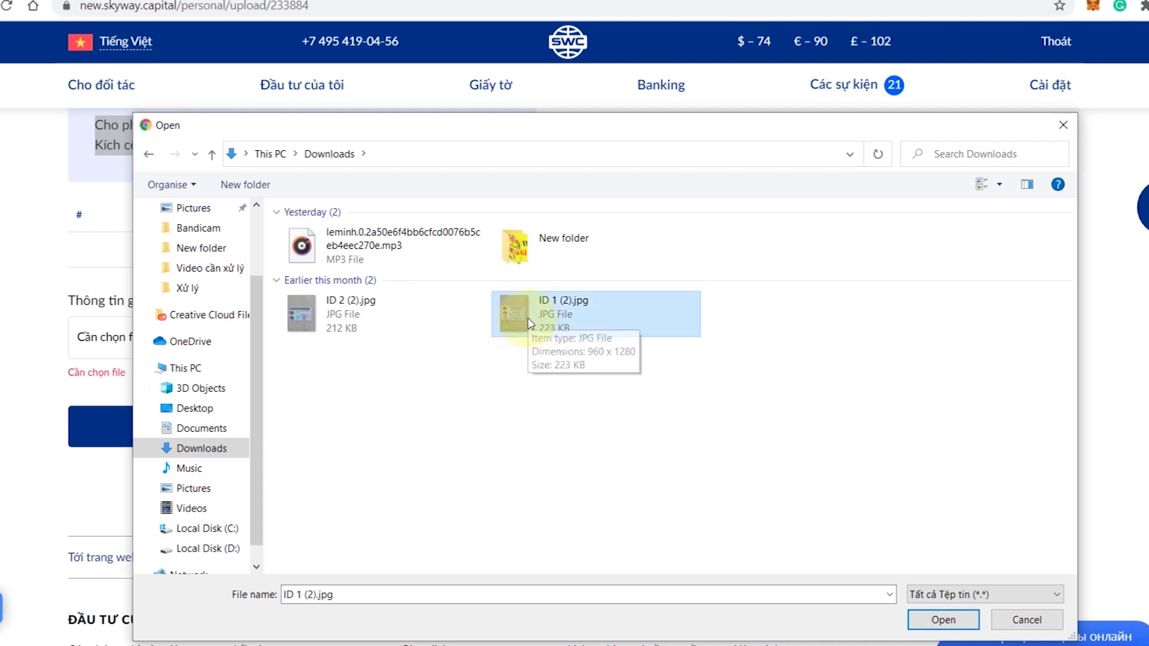
pyautogui.doubleClick(526, 325)
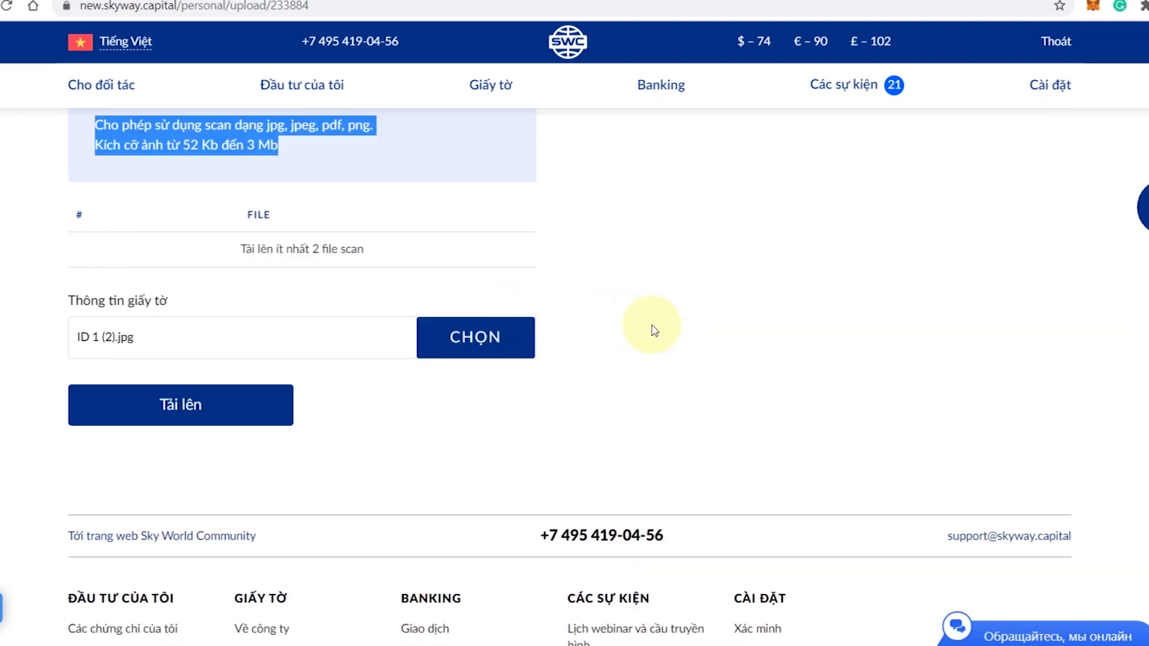
pyautogui.click(191, 407)
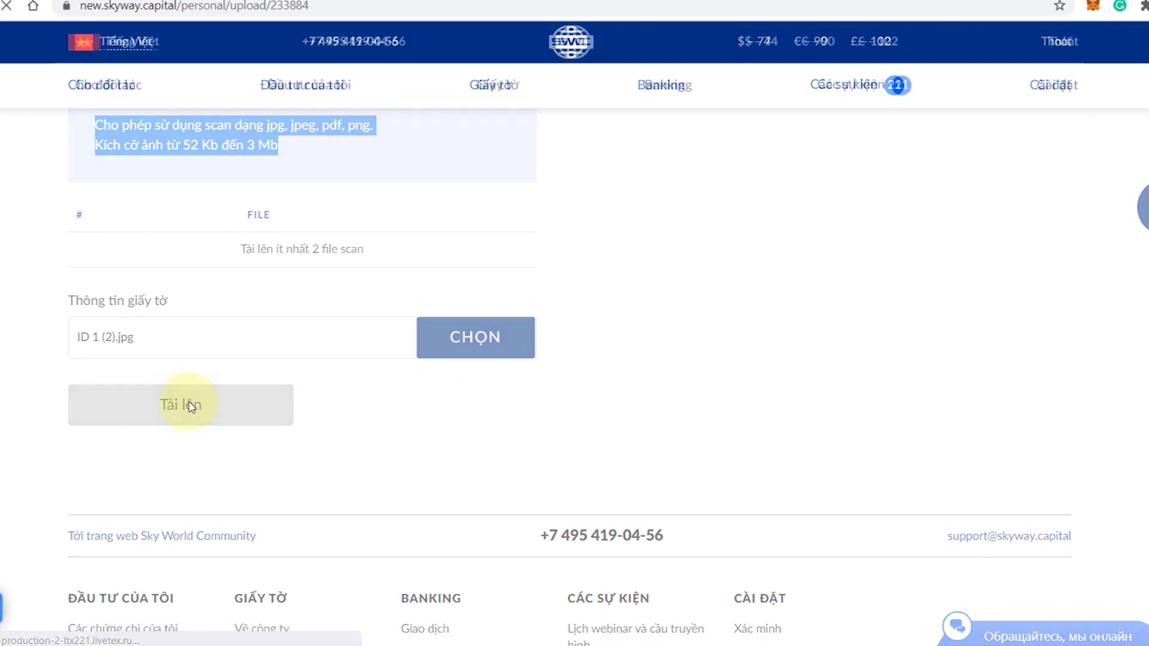
pyautogui.scroll(-8, 192, 407)
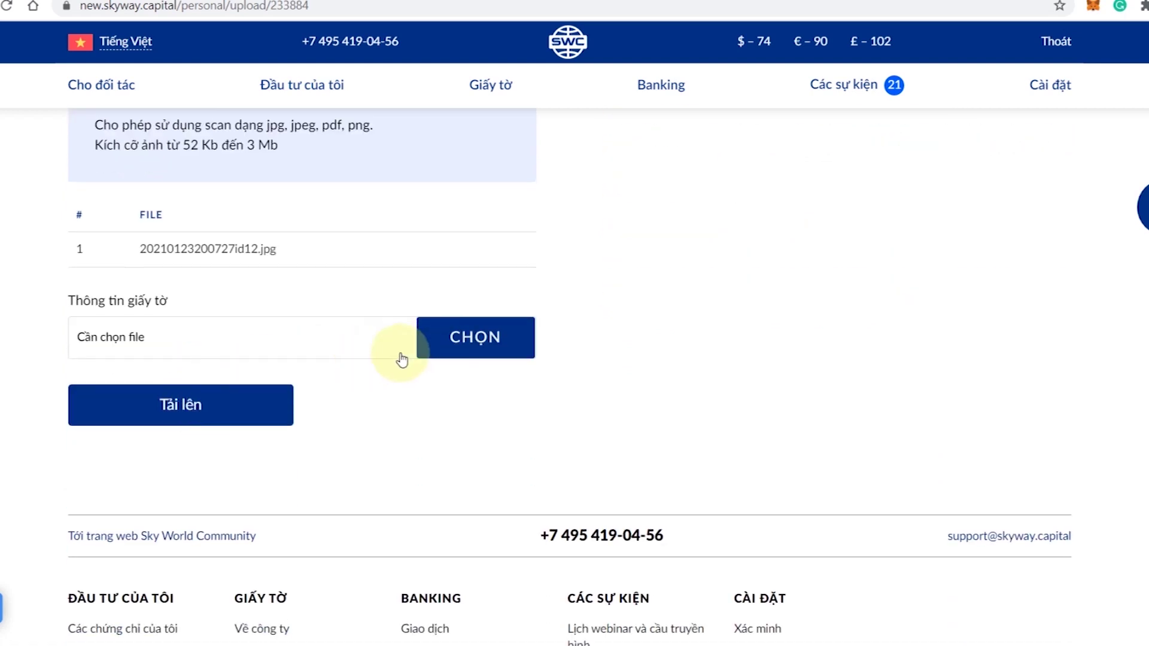
# - Upload the second scan, ID 2 (2).jpg
pyautogui.click(477, 335)
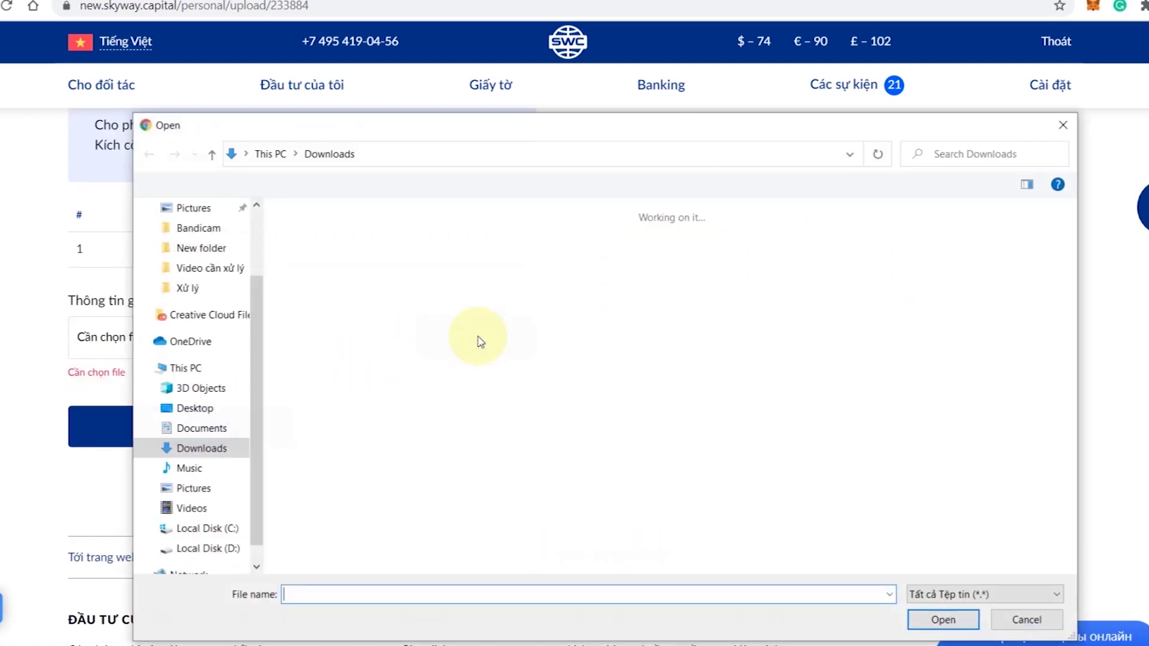
pyautogui.doubleClick(322, 320)
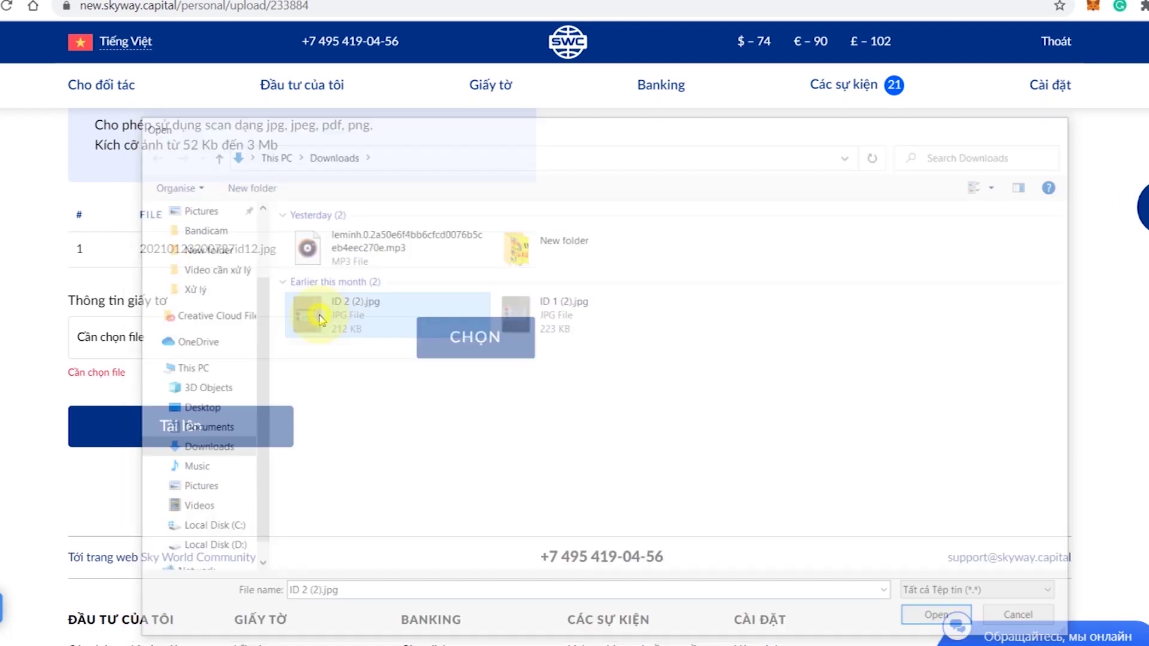
pyautogui.click(183, 405)
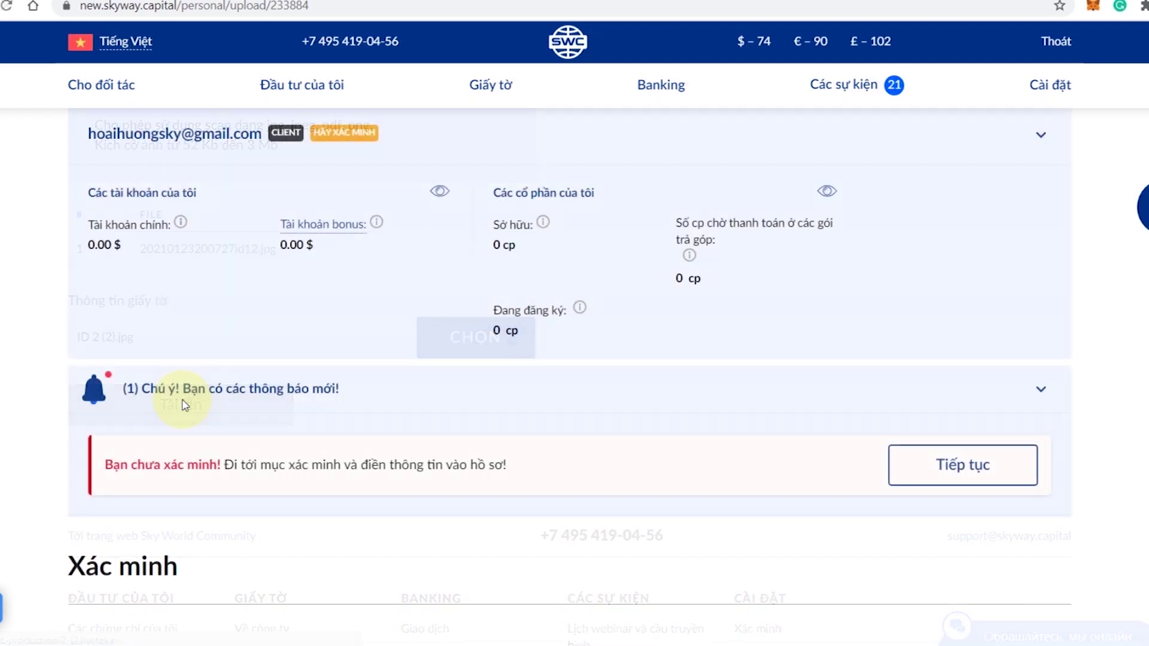
pyautogui.scroll(-10, 183, 405)
pyautogui.scroll(-5, 184, 404)
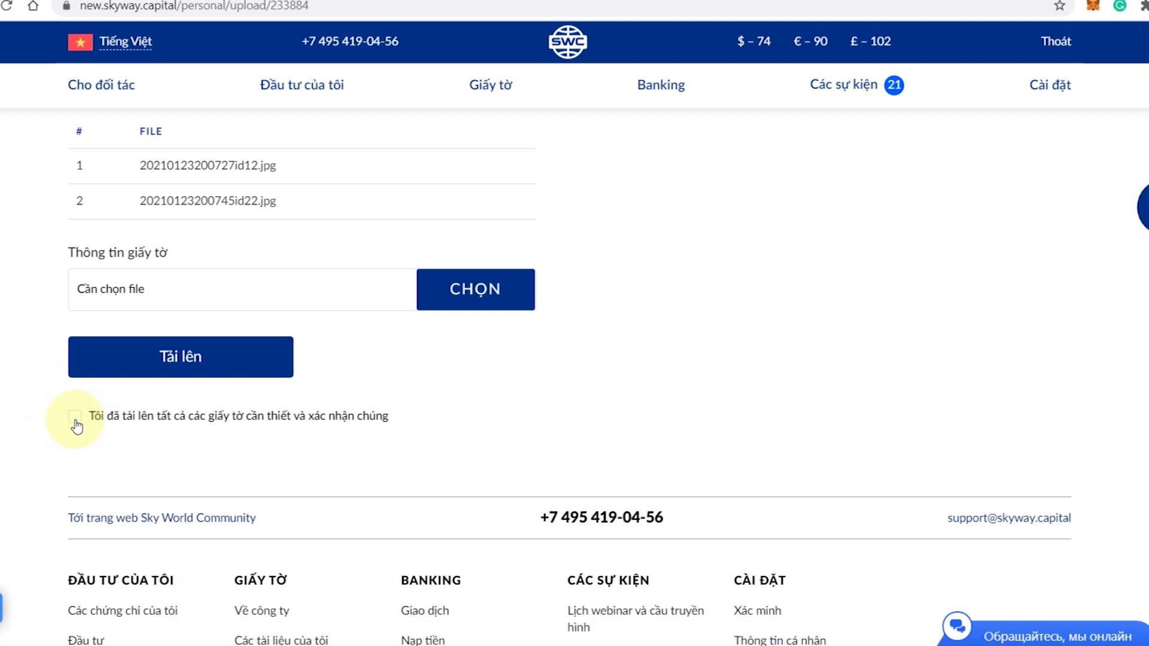
# - Tick the all-documents-uploaded confirmation, save with Lưu, and dismiss the 24-hour review notice
pyautogui.click(75, 419)
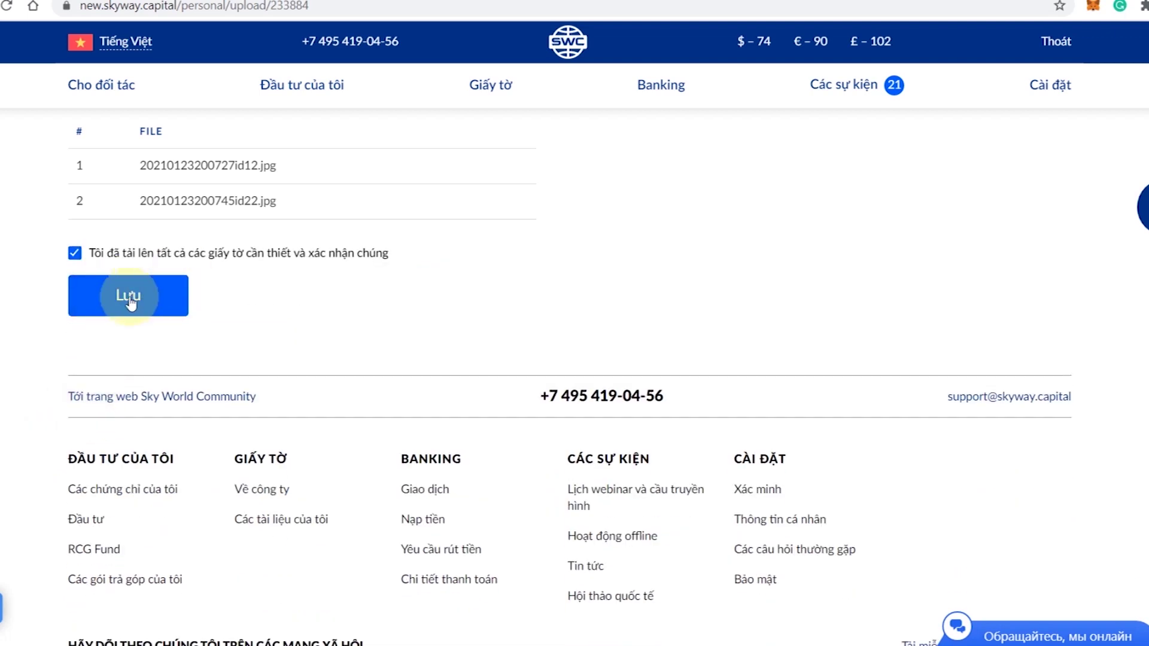
pyautogui.click(115, 298)
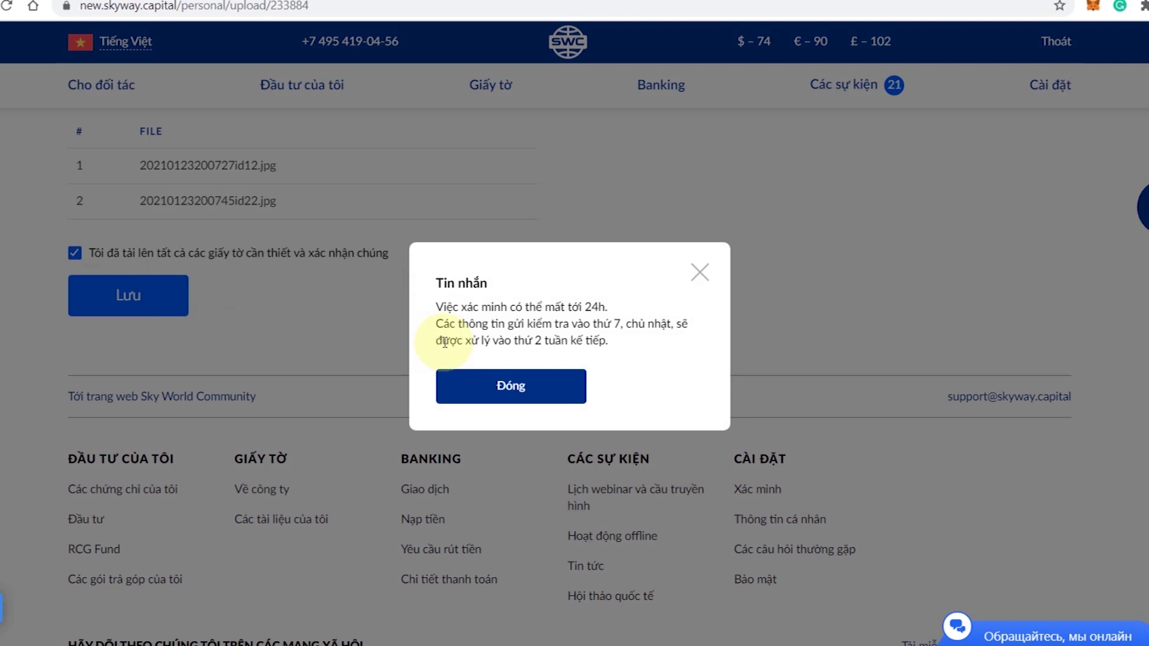
pyautogui.click(518, 388)
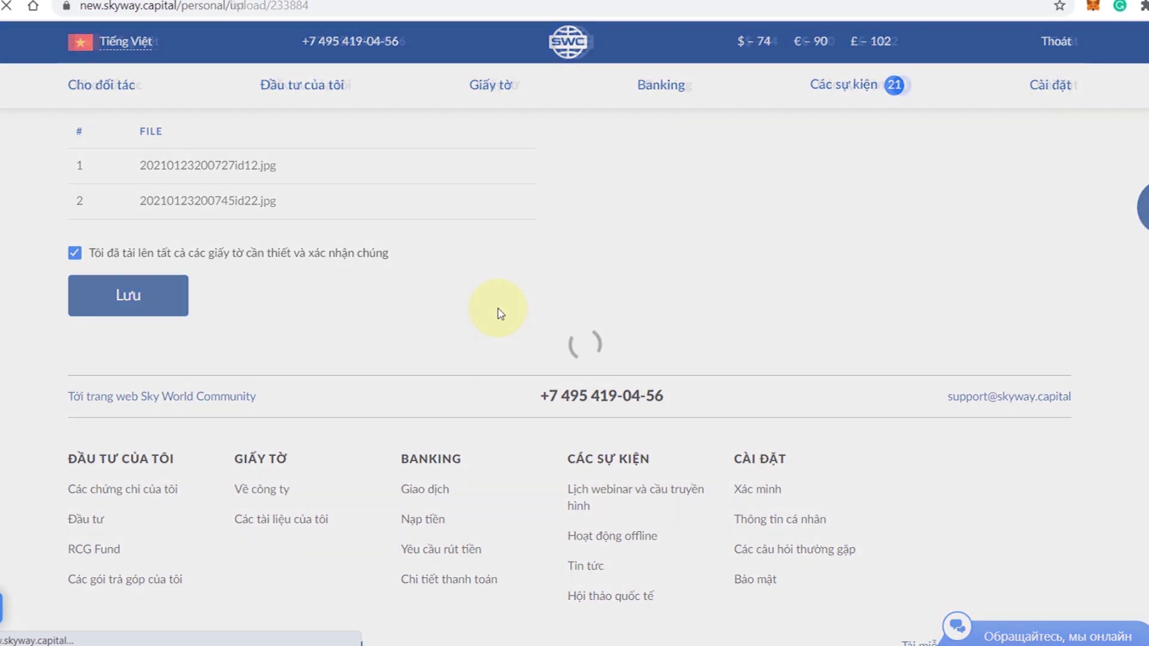
pyautogui.scroll(-4, 500, 313)
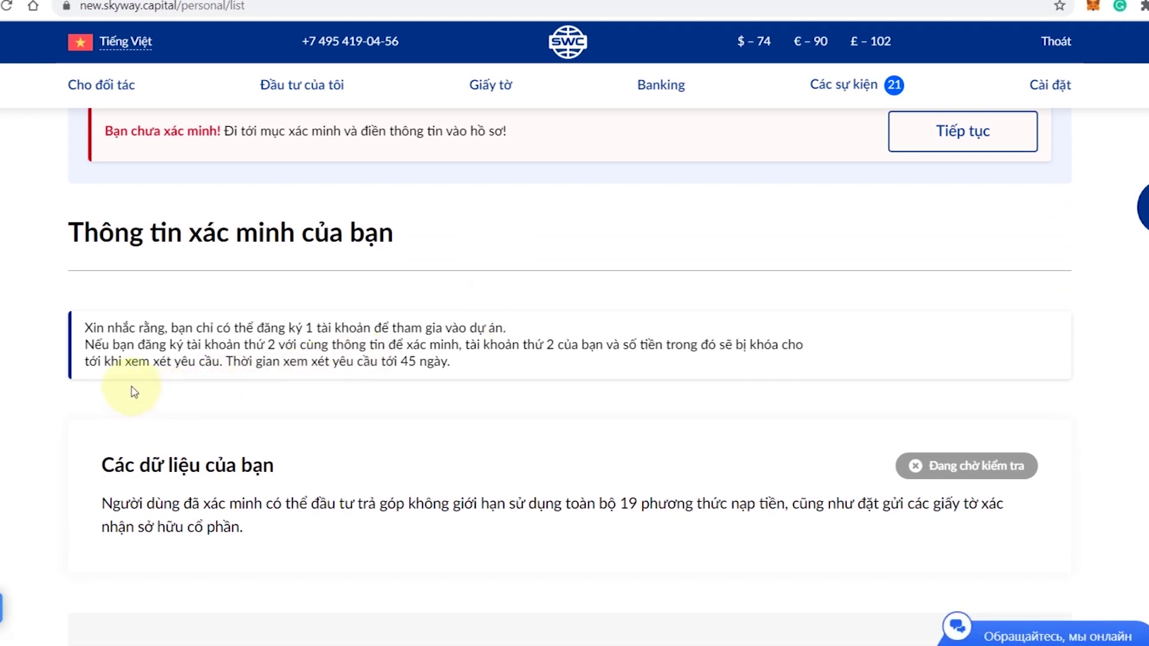
# - Highlight the one-account, second-account and 45-day review notes, then return home via the SWC logo
pyautogui.moveTo(87, 328); pyautogui.dragTo(506, 328)
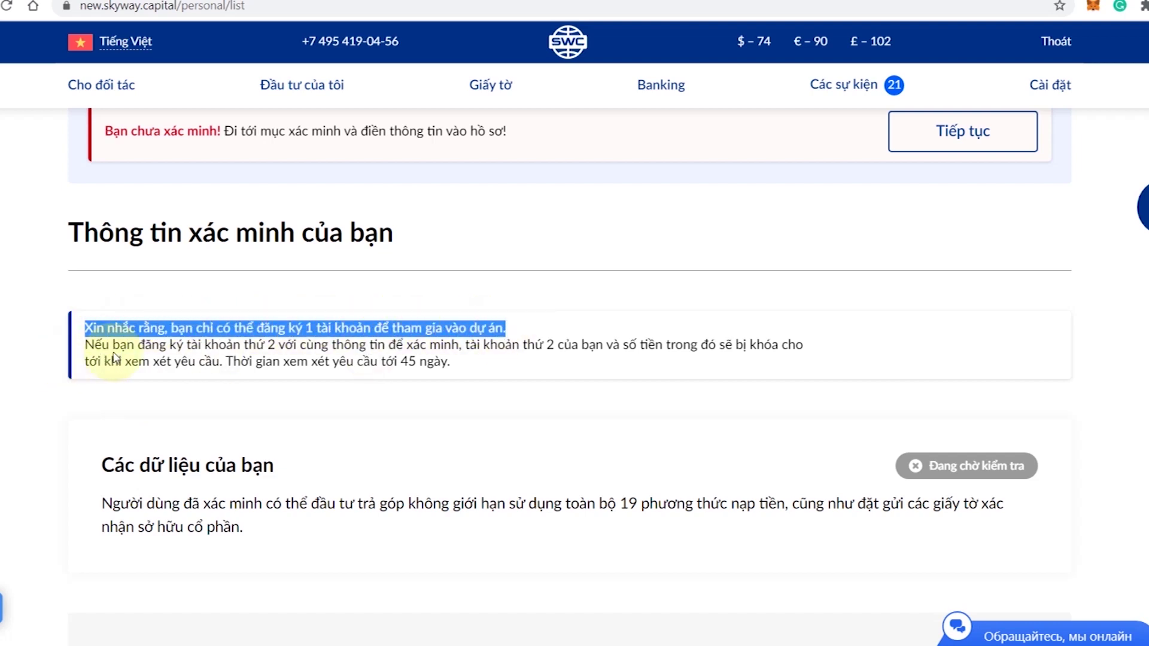
pyautogui.moveTo(94, 345); pyautogui.dragTo(817, 346)
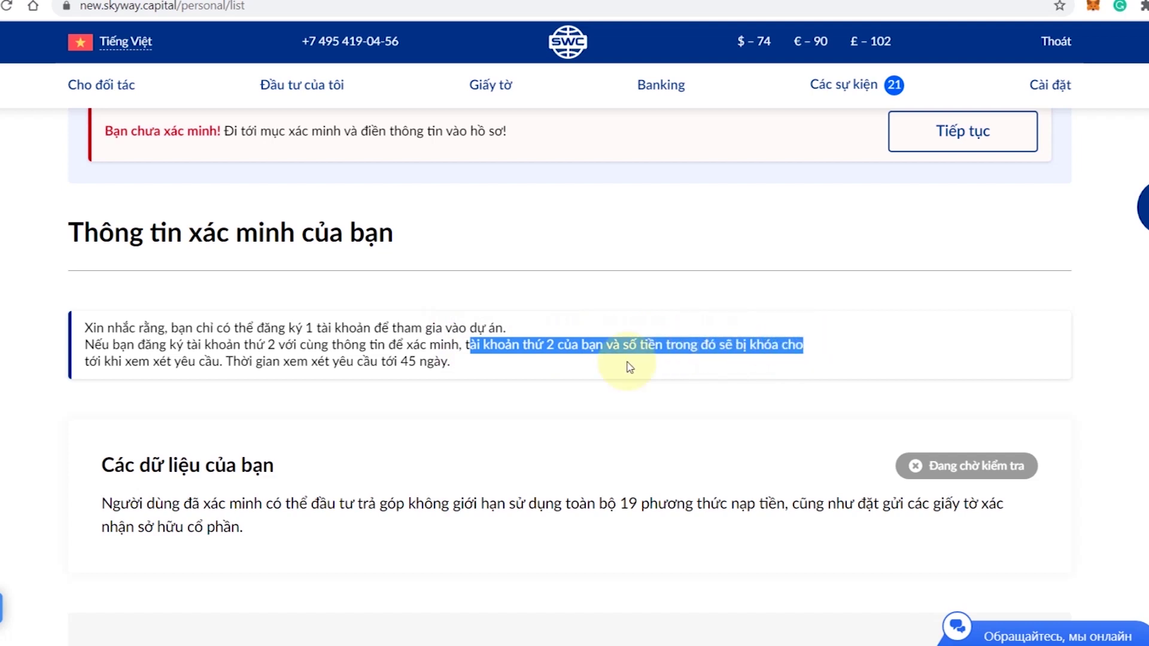
pyautogui.moveTo(126, 361); pyautogui.dragTo(455, 359)
pyautogui.click(452, 363)
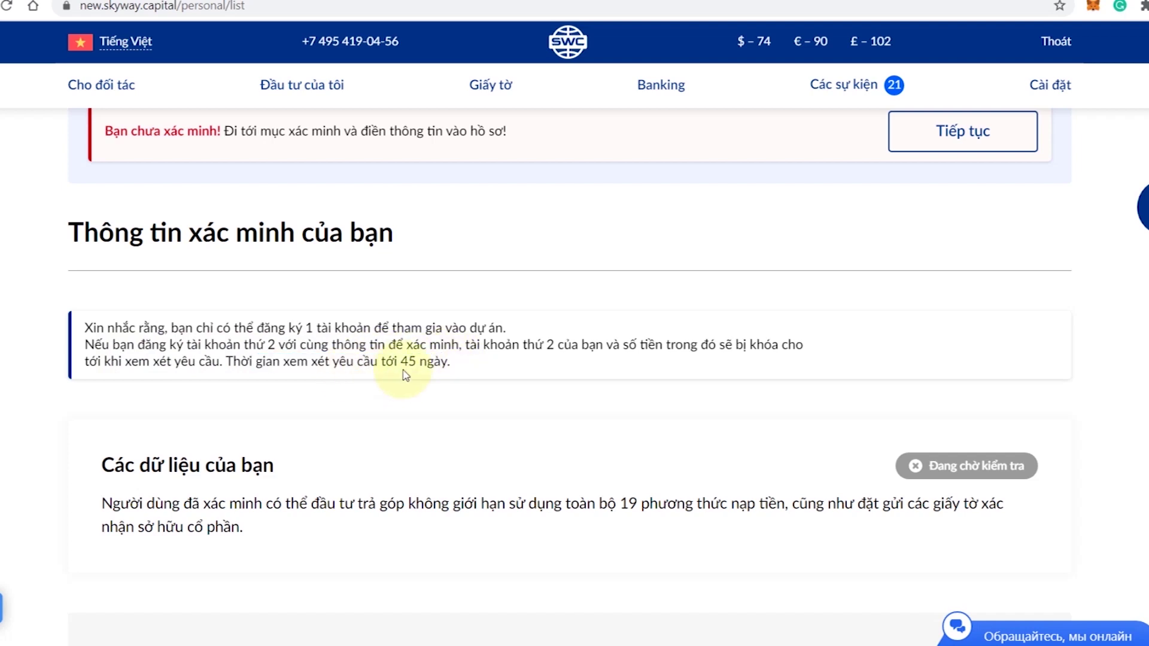
pyautogui.scroll(5, 404, 375)
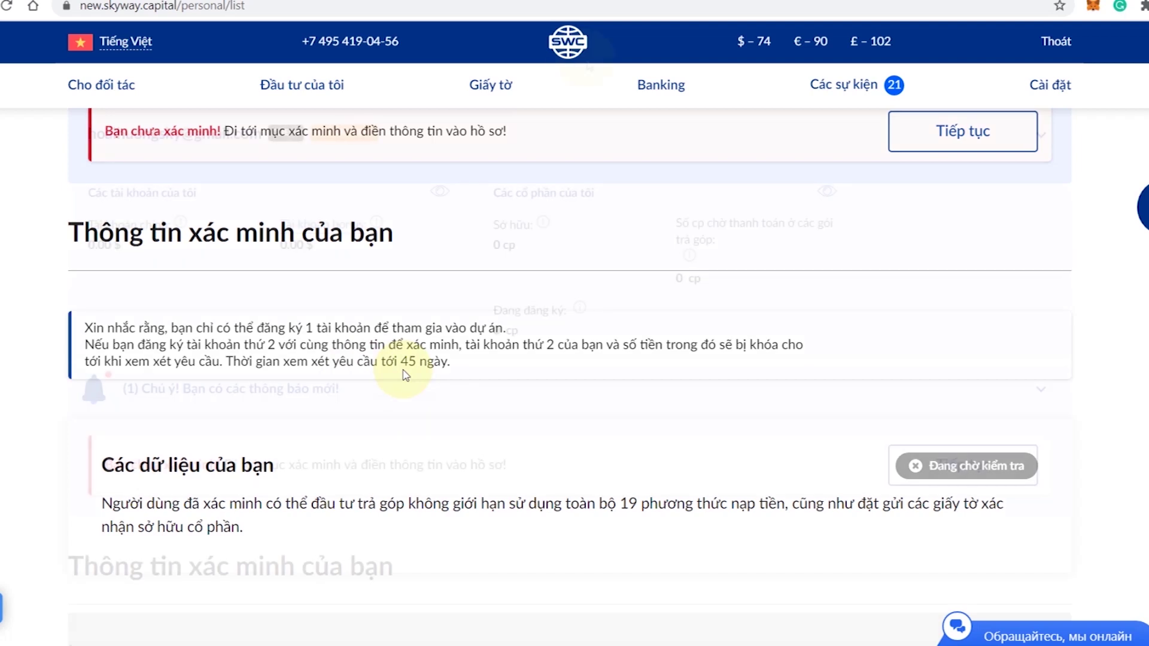
pyautogui.click(567, 45)
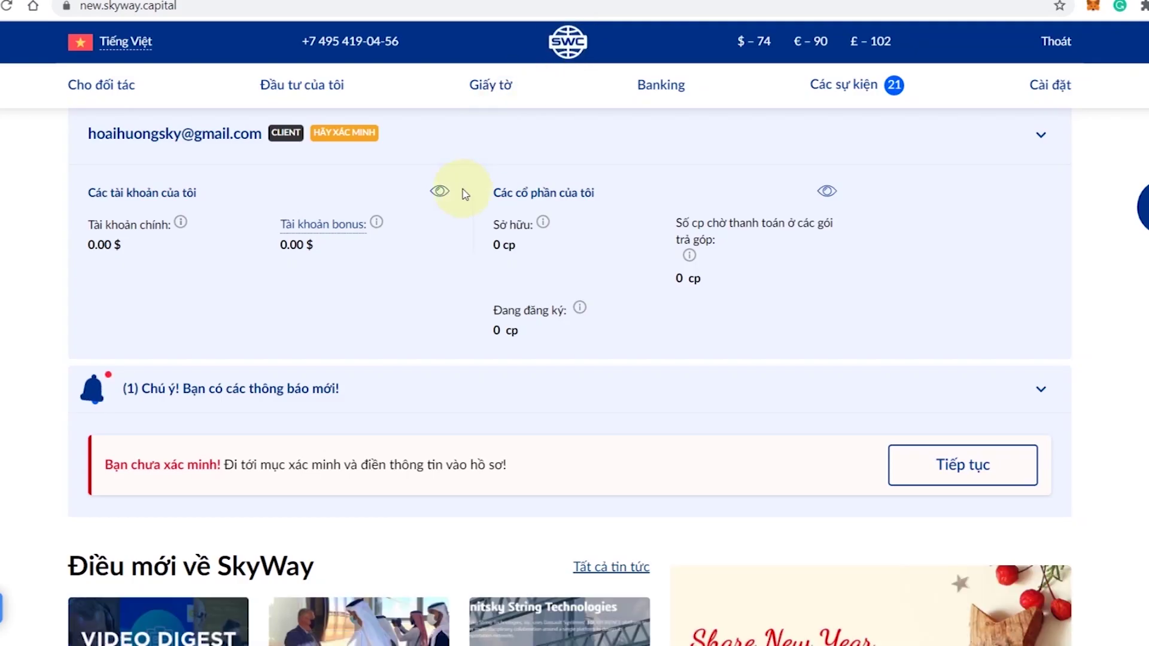
# - Highlight the +10% share bonus countdown showing 06:23:44:45 remaining
pyautogui.scroll(-10, 436, 295)
pyautogui.scroll(-1, 434, 288)
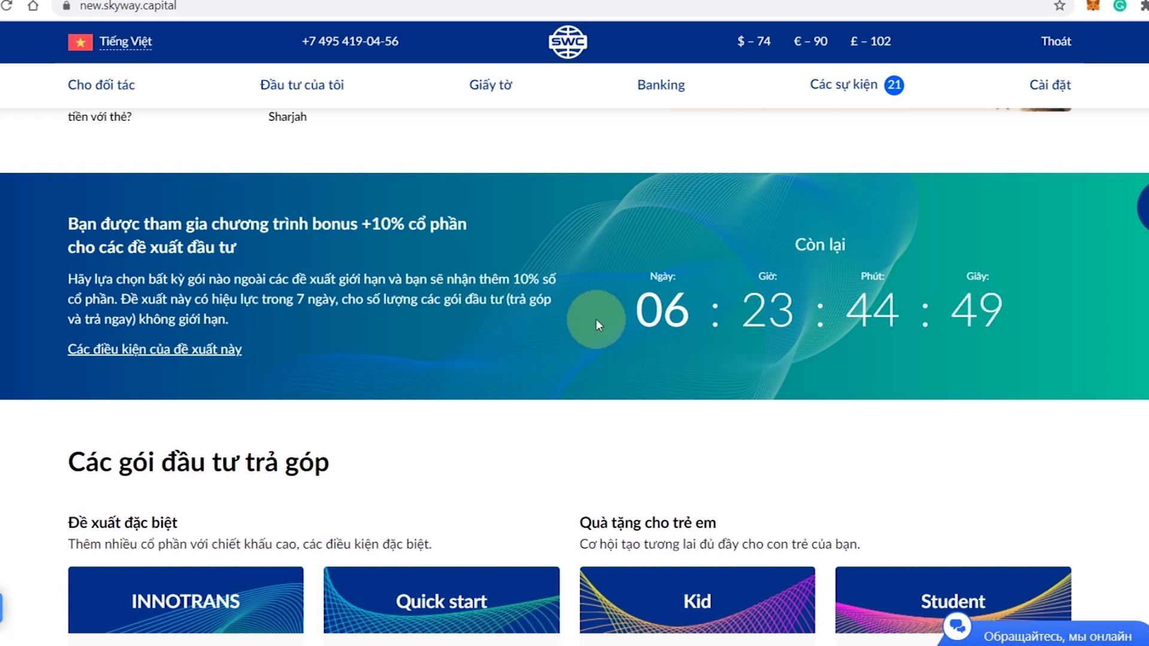
pyautogui.moveTo(598, 318); pyautogui.dragTo(1017, 302)
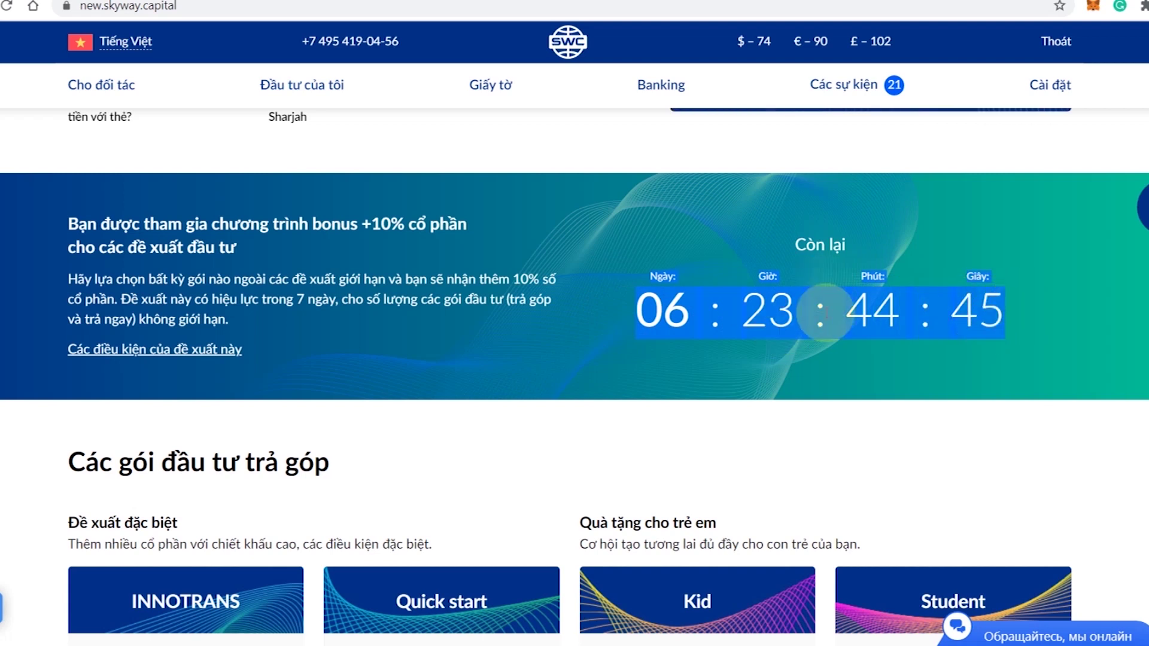